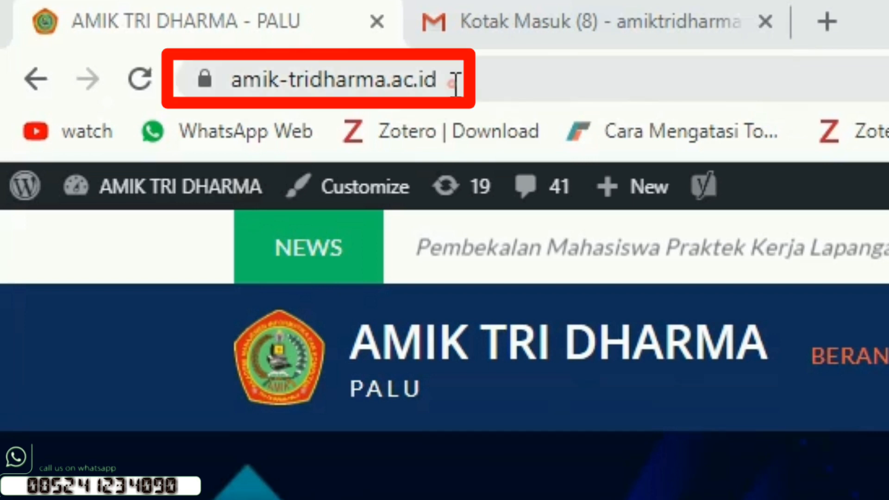
# Step: Go from the AMIK Tri Dharma website to its E-Learning service and open the registration form
pyautogui.click(455, 83)
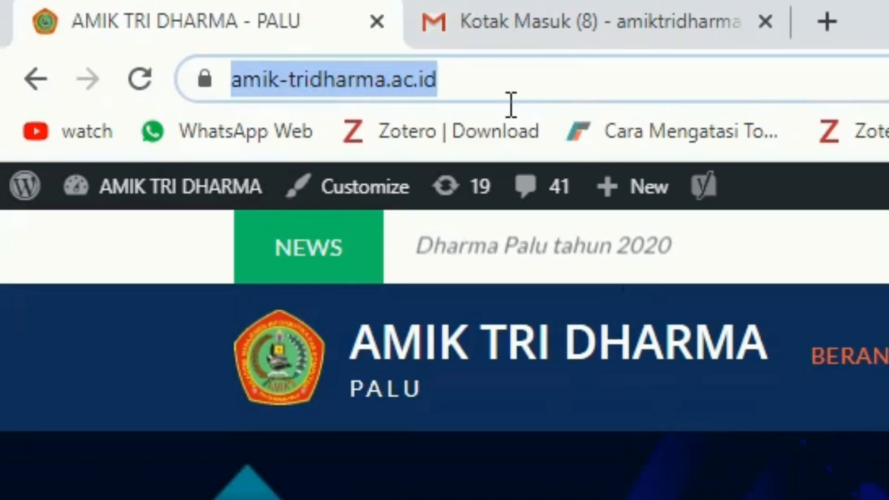
pyautogui.click(875, 297)
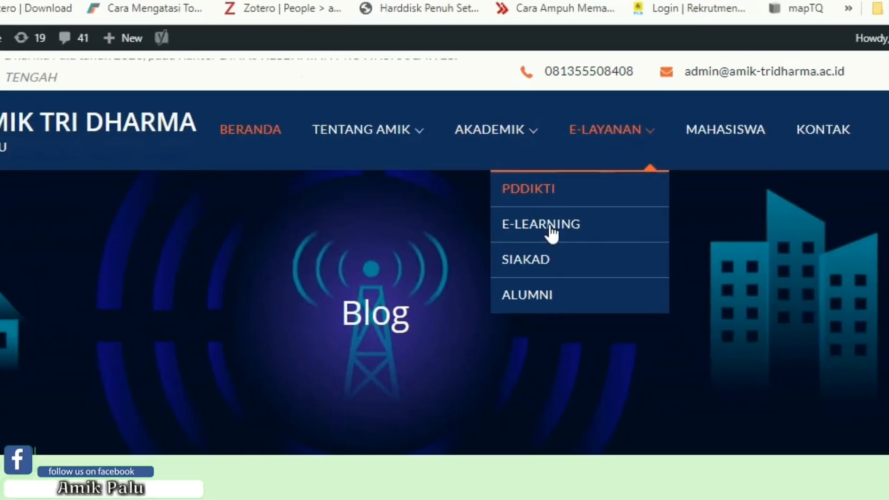
pyautogui.click(546, 238)
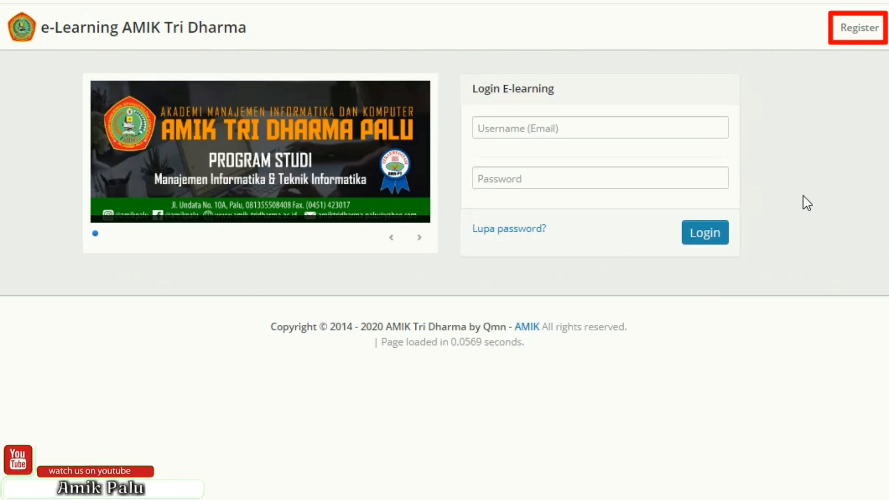
pyautogui.click(857, 29)
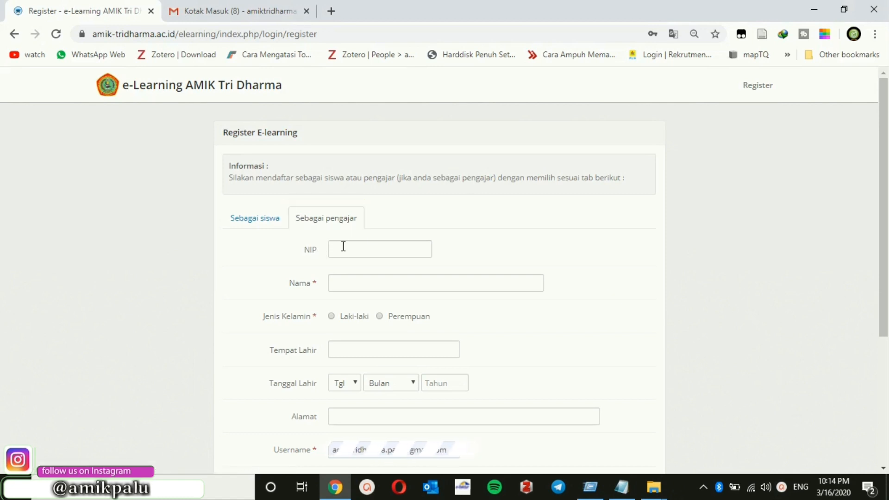
# Step: Fill in the instructor's NIP number and name on the Sebagai pengajar registration form
pyautogui.scroll(-1, 361, 269)
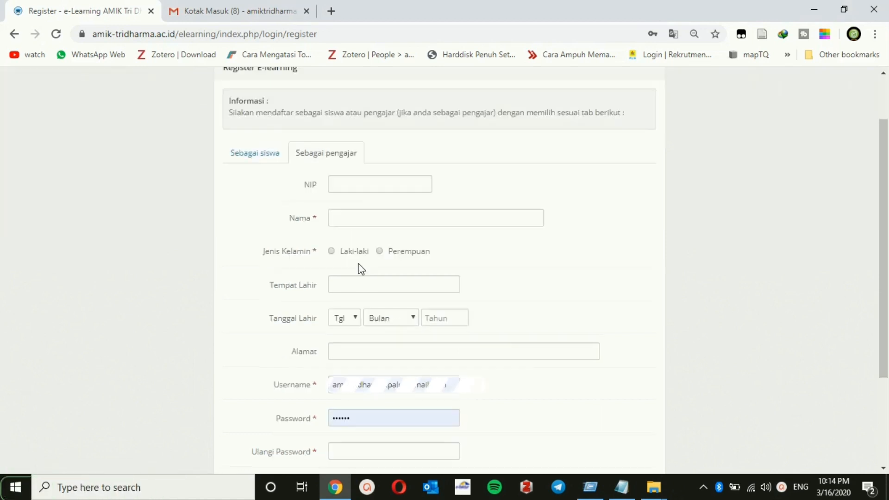
pyautogui.click(363, 184)
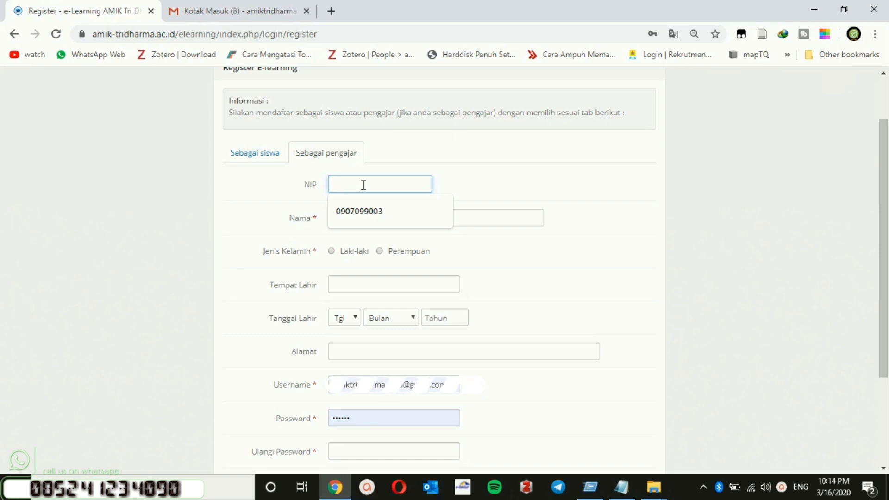
pyautogui.write('011')
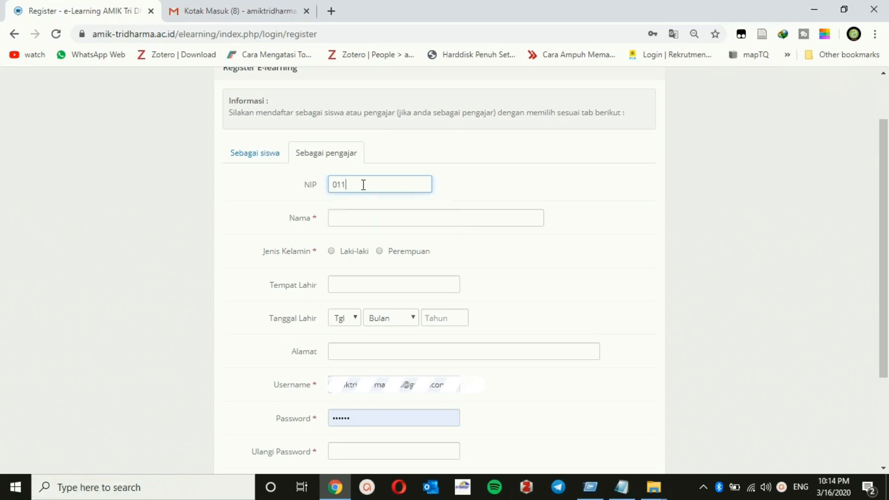
pyautogui.write('00')
pyautogui.click(348, 221)
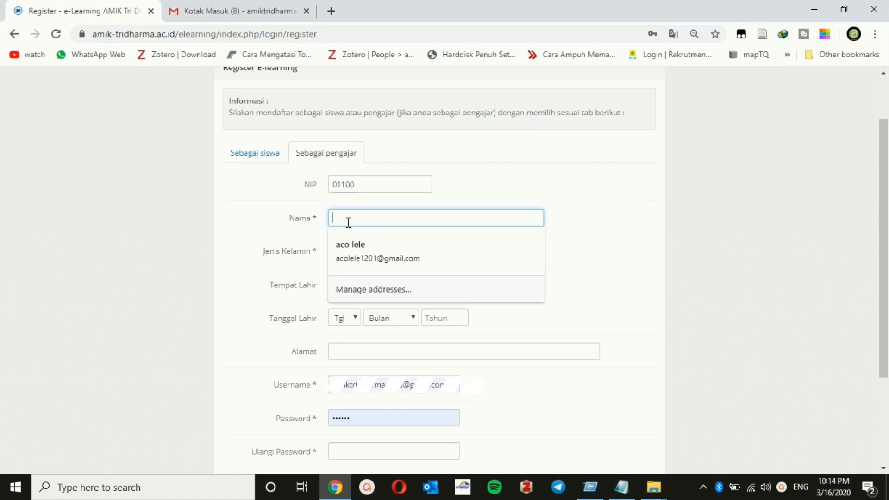
pyautogui.write('ale')
pyautogui.click(310, 241)
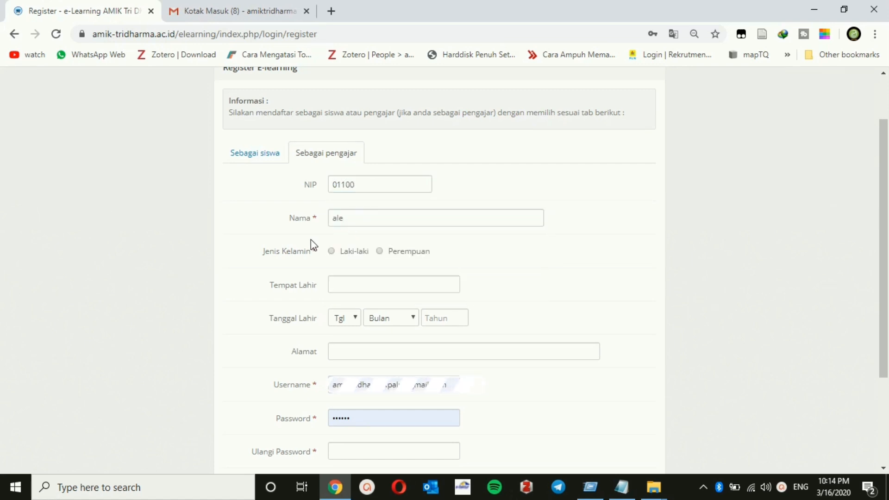
# Step: Set the instructor's gender to Laki-laki and fill in the place of birth
pyautogui.click(331, 251)
pyautogui.click(356, 289)
pyautogui.click(357, 349)
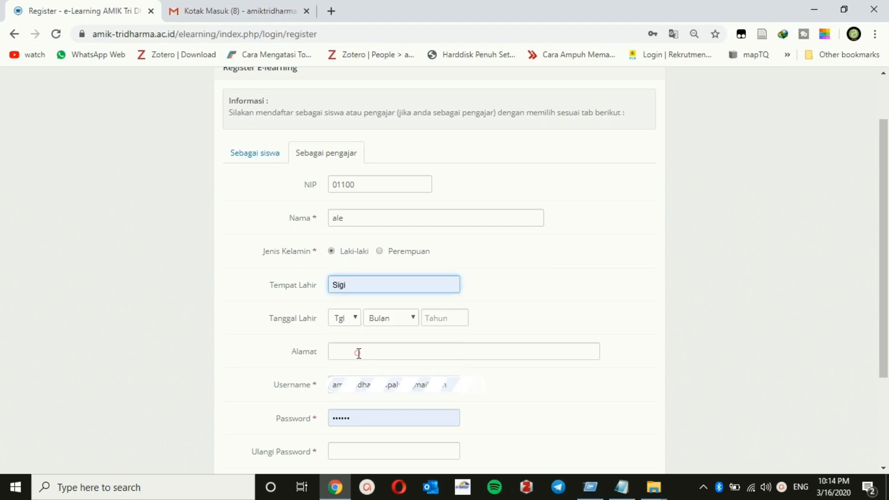
# Step: Set the day, month and year of the instructor's date of birth
pyautogui.click(347, 320)
pyautogui.click(336, 92)
pyautogui.click(387, 318)
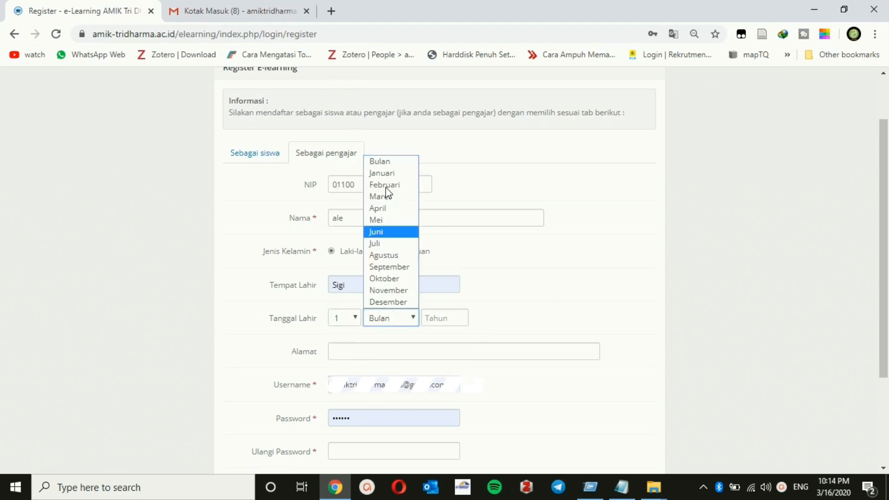
pyautogui.click(387, 266)
pyautogui.click(444, 317)
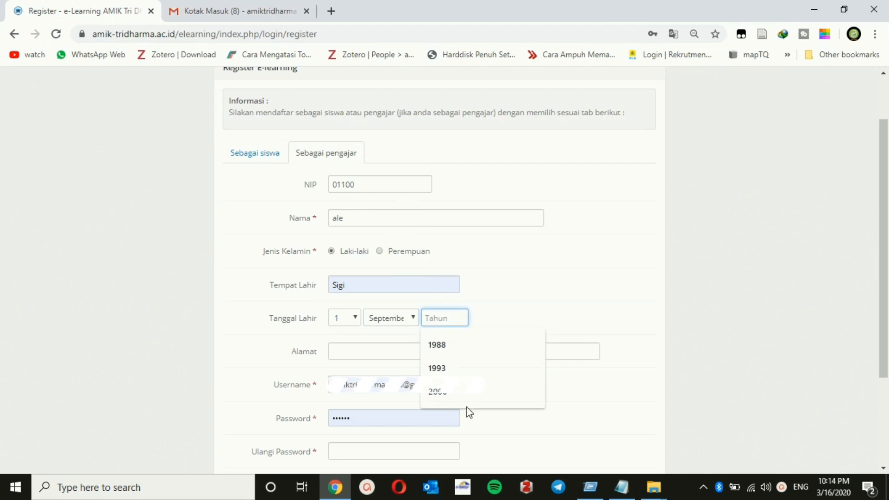
pyautogui.click(457, 366)
# Step: Fill in the instructor's postal address in the Alamat field using the saved entry
pyautogui.scroll(-1, 353, 298)
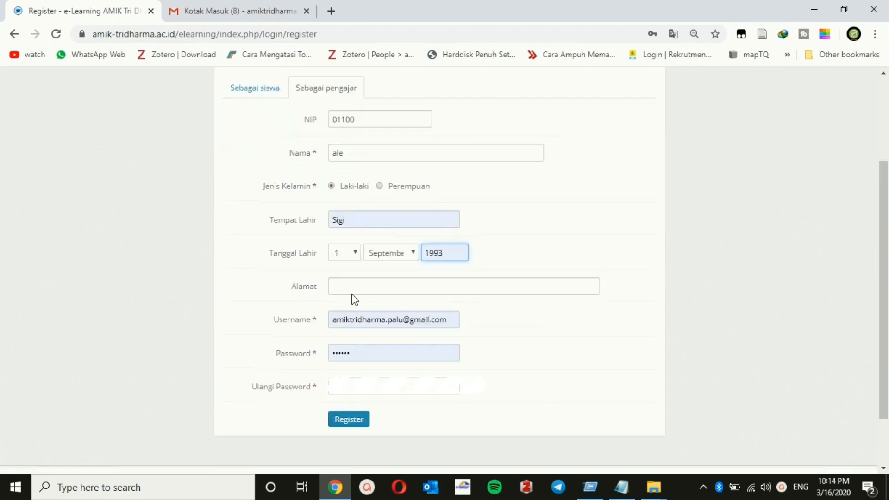
pyautogui.click(355, 286)
pyautogui.click(356, 313)
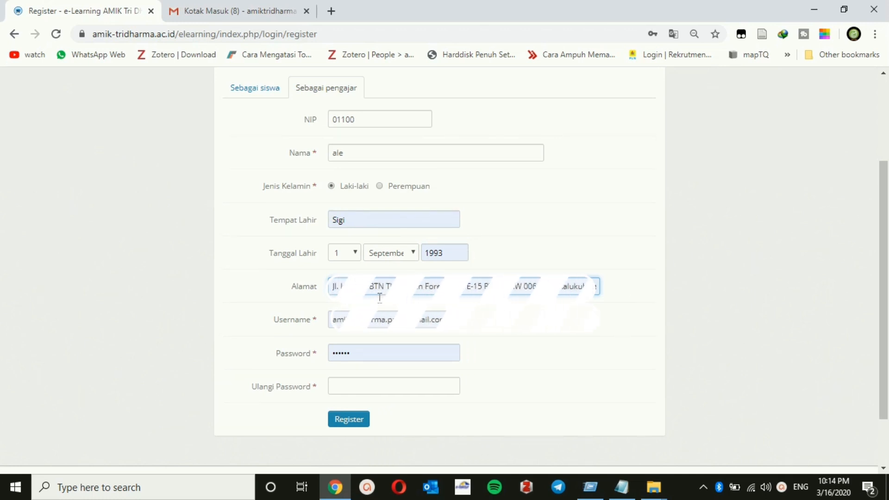
pyautogui.click(367, 387)
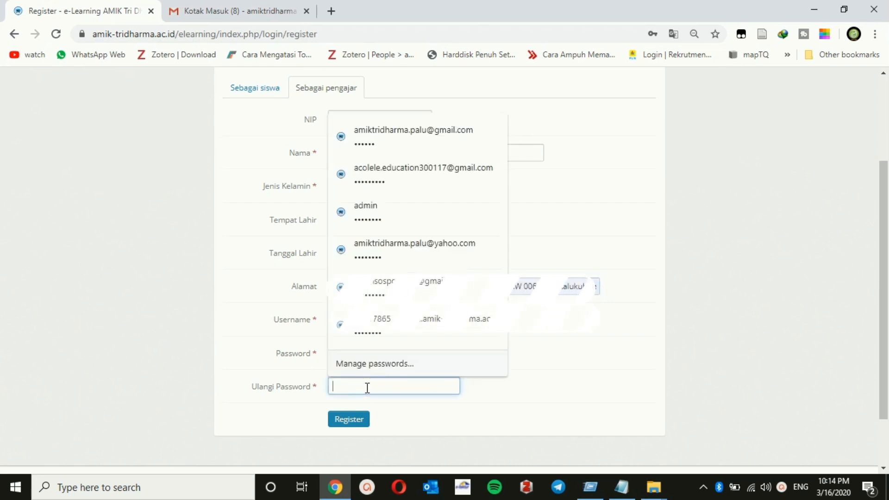
pyautogui.write('•••••')
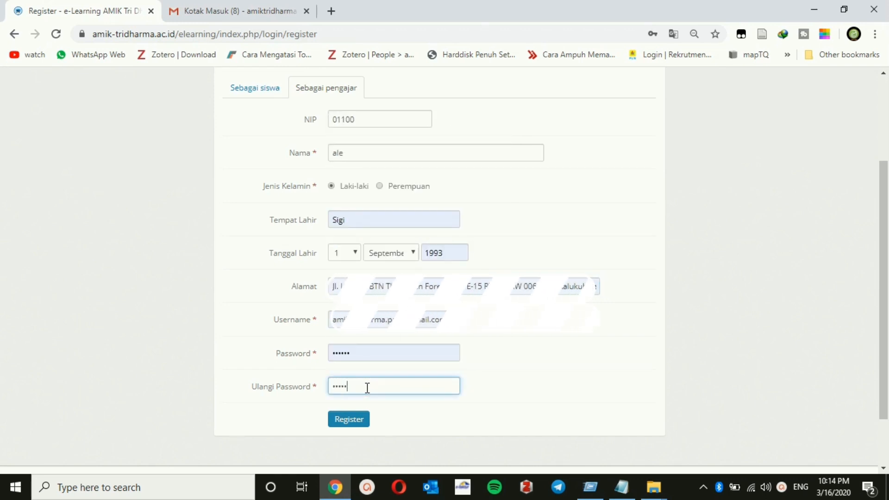
pyautogui.press('BackSpace')
pyautogui.press('BackSpace')
pyautogui.press('BackSpace')
pyautogui.press('BackSpace')
pyautogui.press('BackSpace')
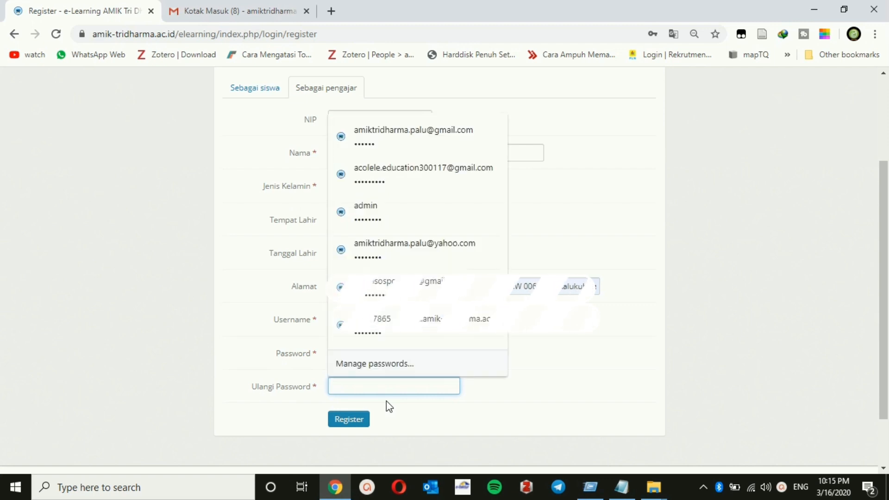
pyautogui.click(251, 328)
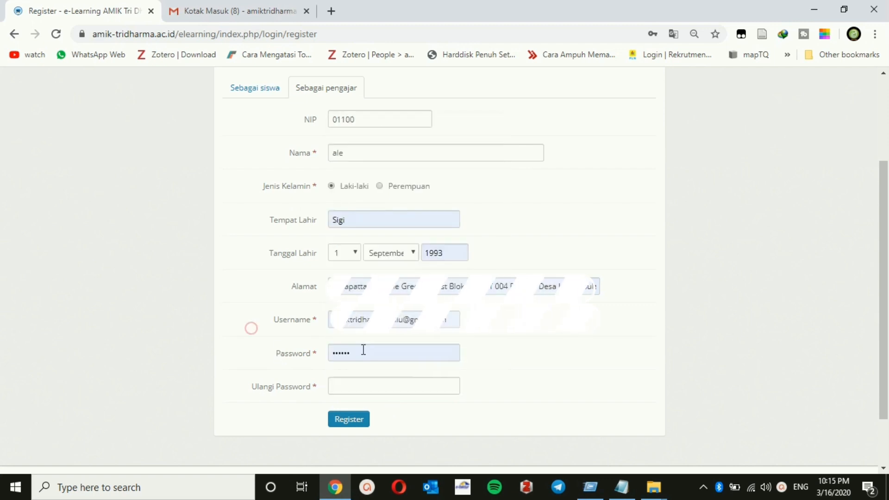
# Step: Repeat the account password in the Ulangi Password field and submit the instructor registration
pyautogui.click(353, 384)
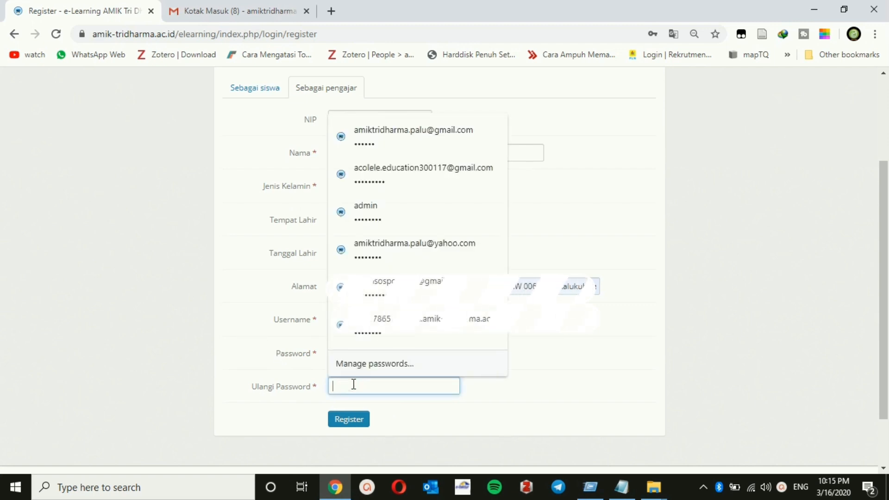
pyautogui.write('••••••')
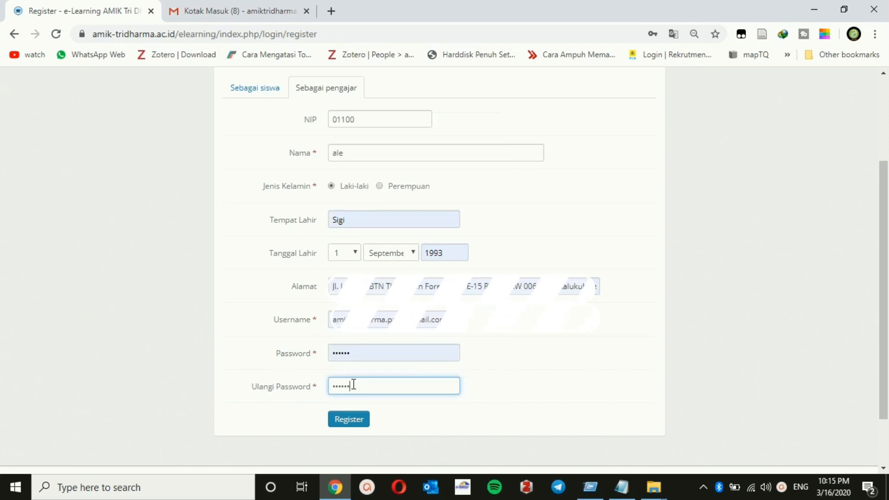
pyautogui.click(350, 420)
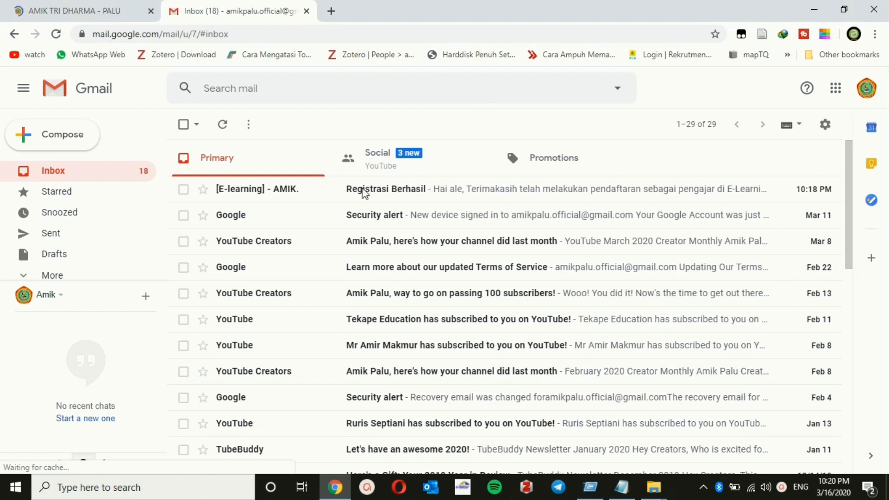
# Step: Open the "Registrasi Berhasil" e-mail in the Gmail inbox to read the registration notice
pyautogui.click(396, 197)
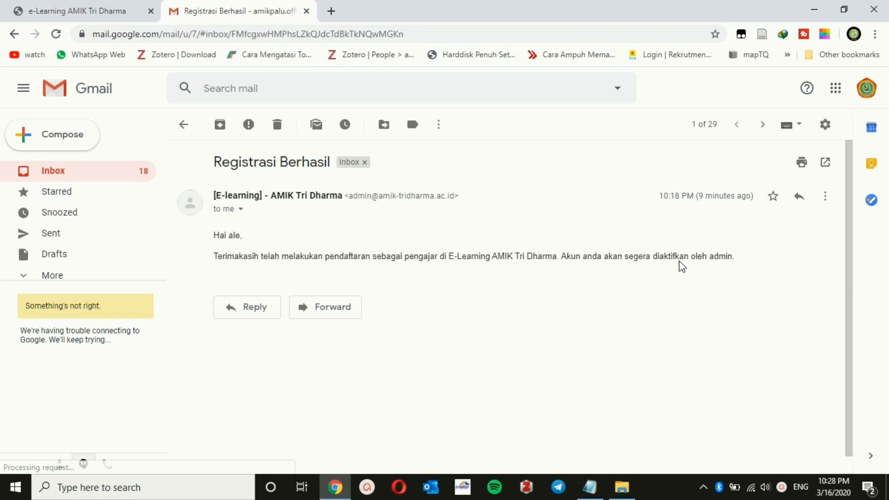
# Step: Switch to the e-learning administrator page, open the pending instructor data and choose Aktif as the status to apply
pyautogui.click(65, 13)
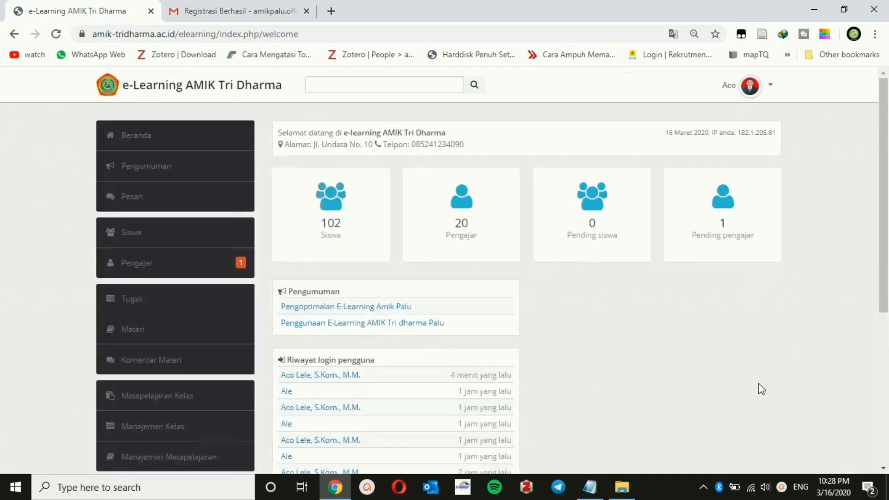
pyautogui.click(149, 261)
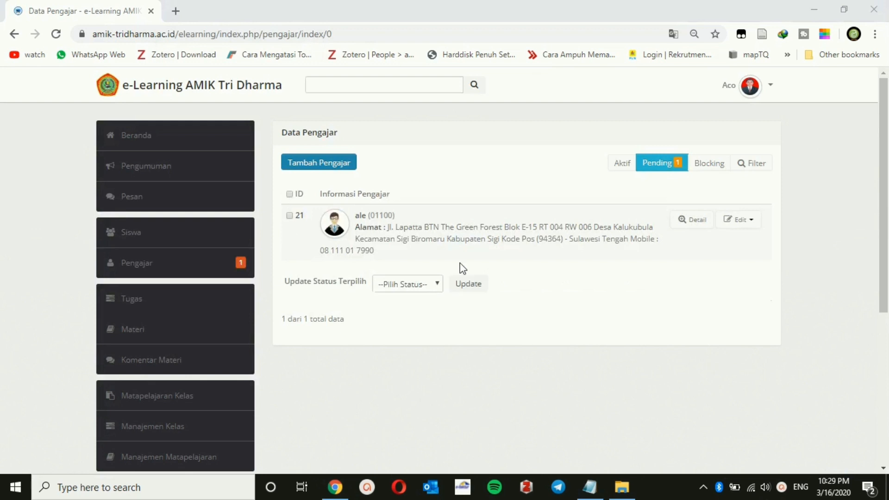
pyautogui.click(403, 284)
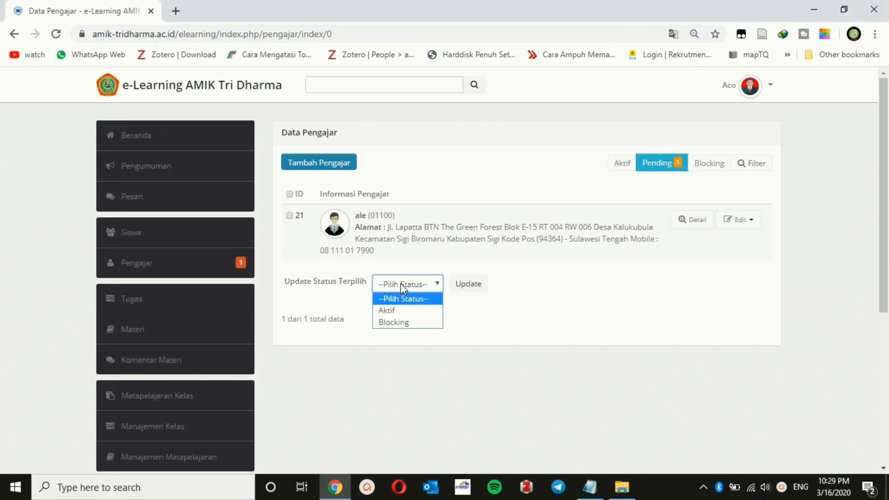
pyautogui.click(400, 310)
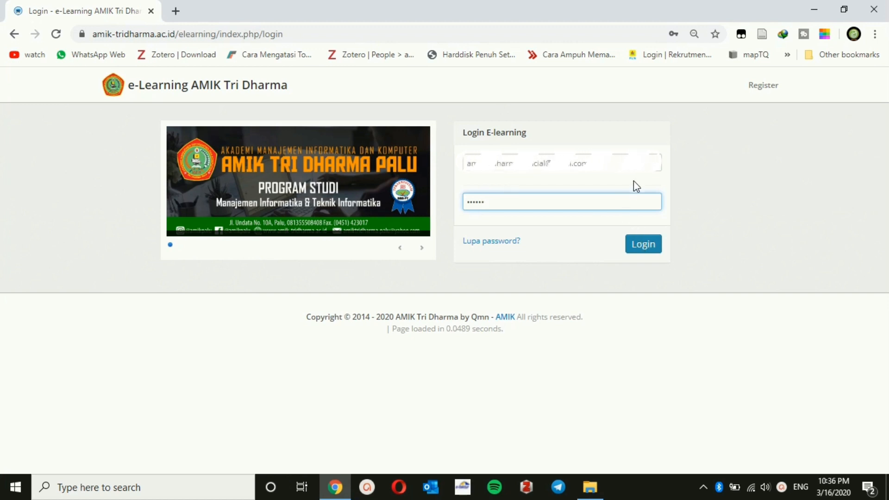
# Step: Log in to e-learning with the instructor account and view its Pesan and Jadwal Mengajar pages
pyautogui.click(646, 249)
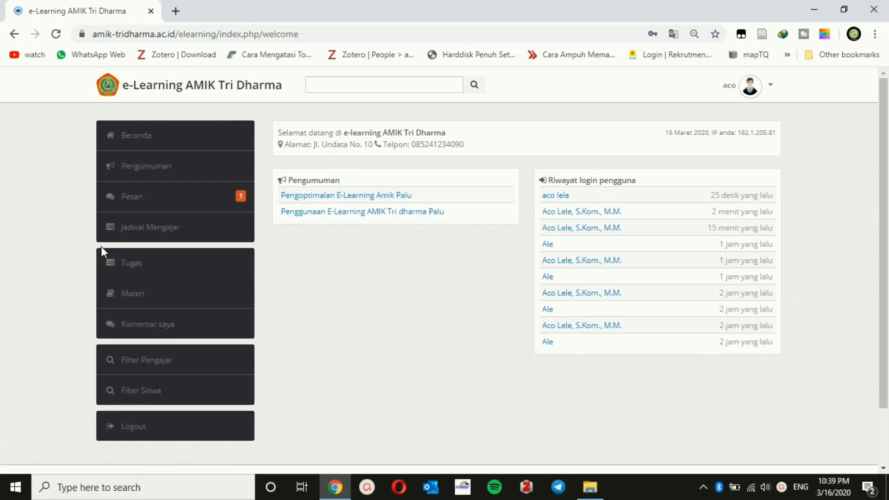
pyautogui.click(141, 195)
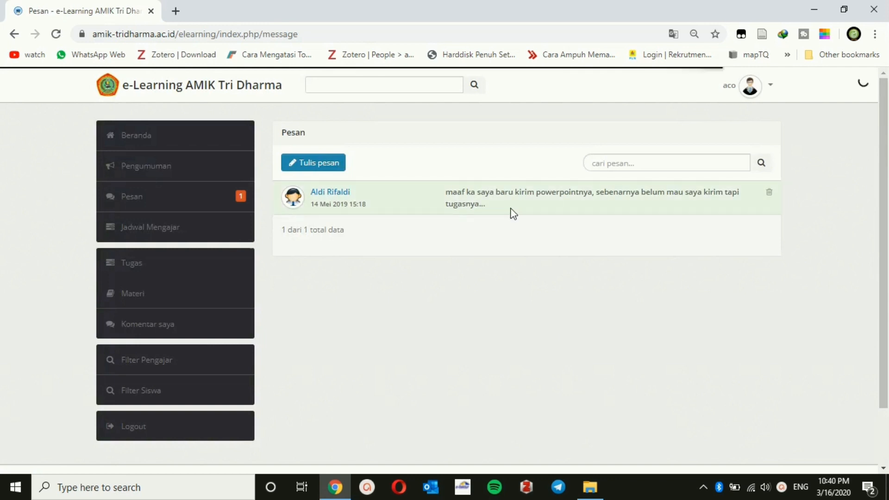
pyautogui.click(158, 228)
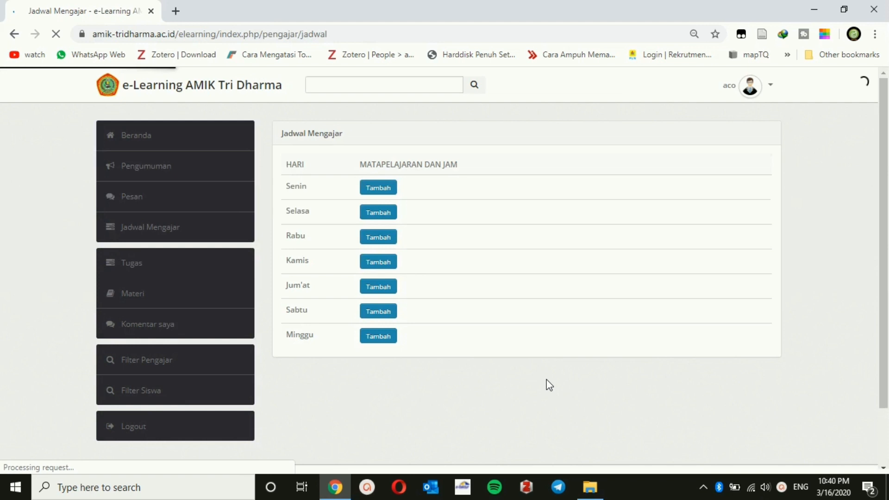
# Step: Start a new Tugas Ganda assignment and title it "Tugas 8 E-Commerce"
pyautogui.click(131, 266)
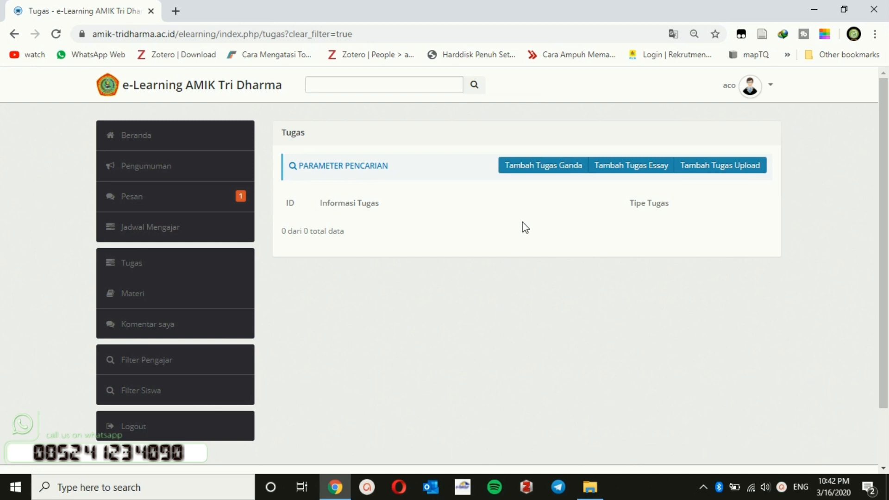
pyautogui.click(526, 170)
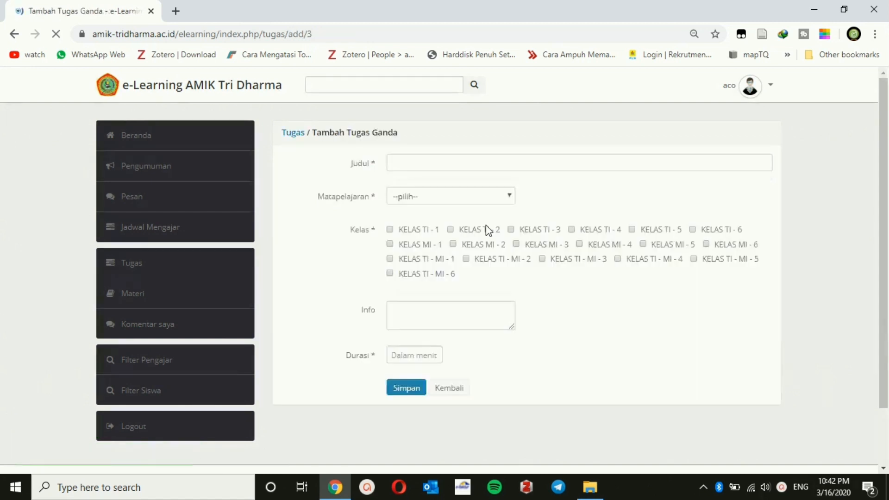
pyautogui.click(417, 168)
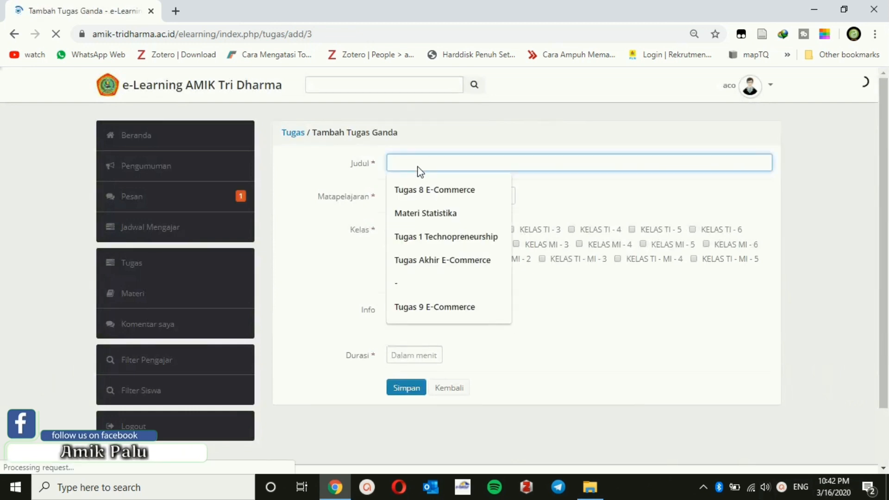
pyautogui.click(430, 192)
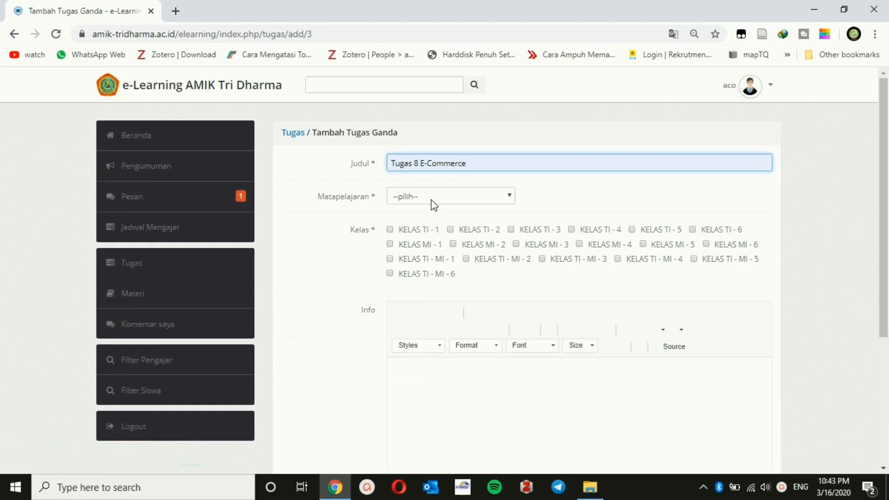
# Step: Set the assignment's Matapelajaran to E-Commerce and assign it to class KELAS TI - MI - 4
pyautogui.click(431, 199)
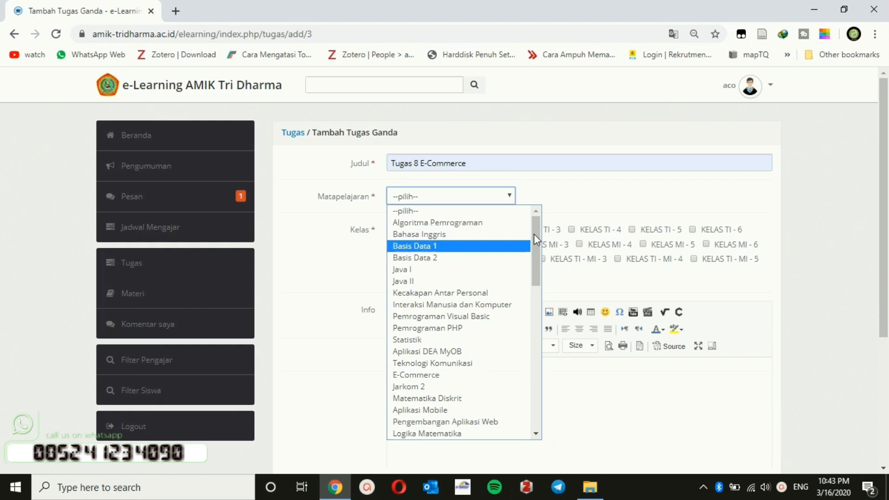
pyautogui.moveTo(534, 235); pyautogui.dragTo(532, 354)
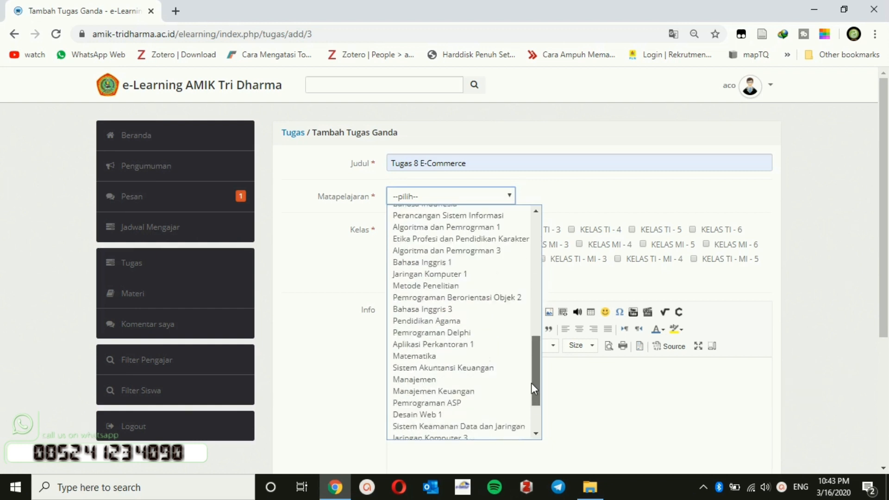
pyautogui.moveTo(535, 419); pyautogui.dragTo(535, 421)
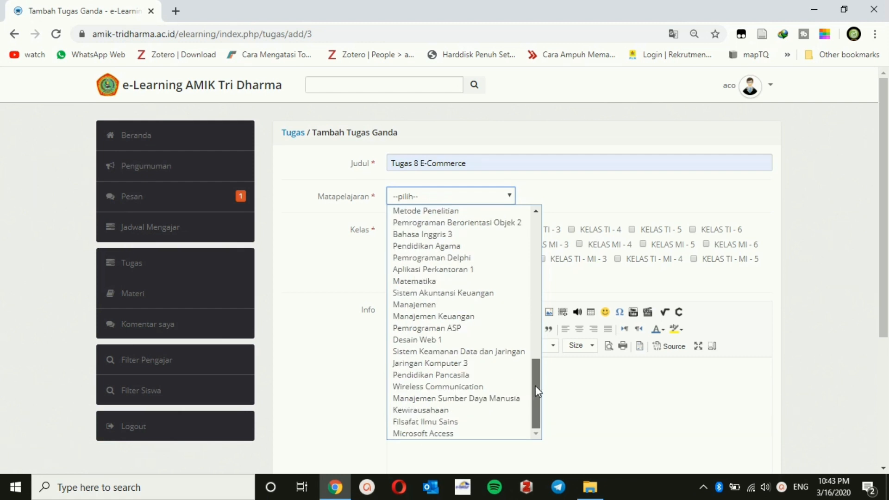
pyautogui.moveTo(534, 373); pyautogui.dragTo(550, 250)
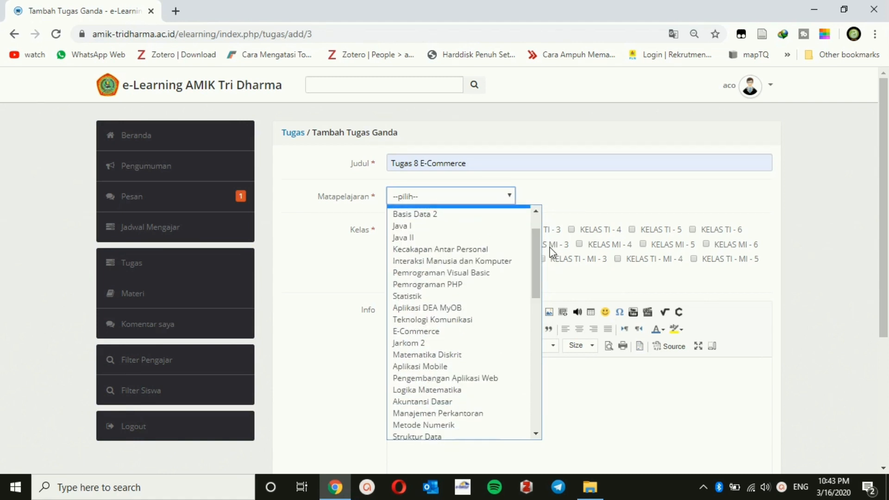
pyautogui.click(419, 331)
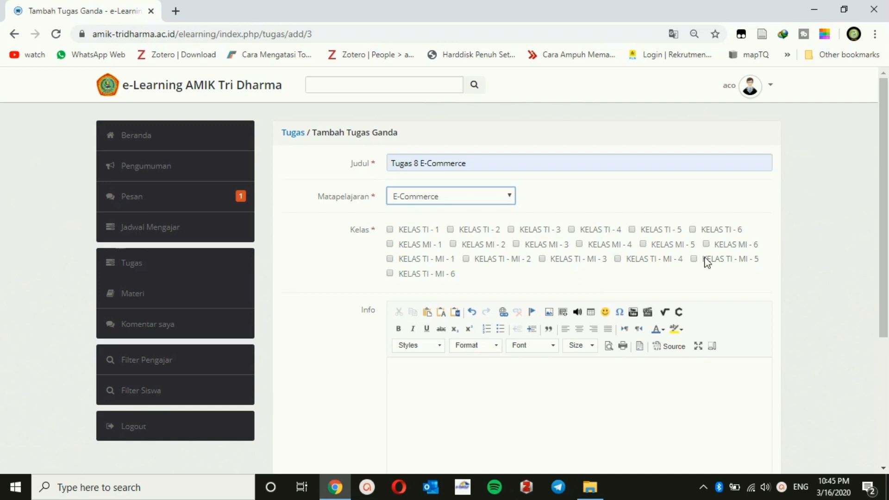
pyautogui.click(618, 260)
# Step: Save the assignment with the info text "tes" and a duration of 60 minutes
pyautogui.scroll(-3, 513, 311)
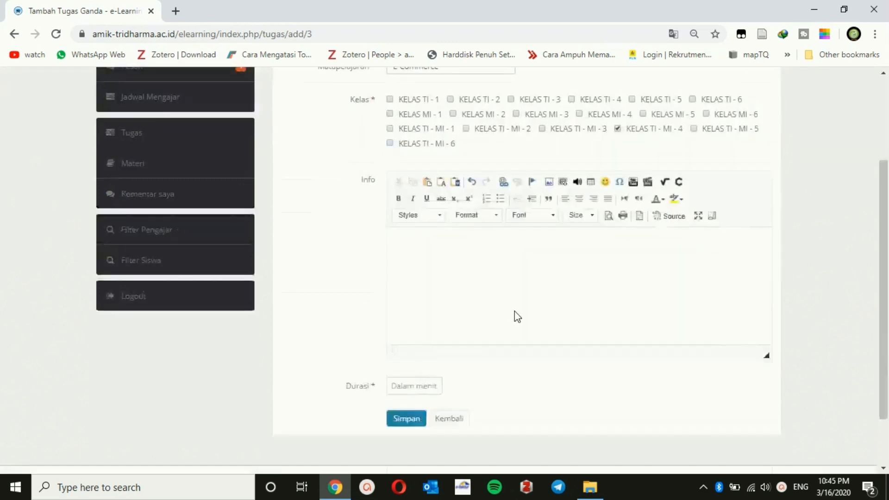
pyautogui.click(422, 255)
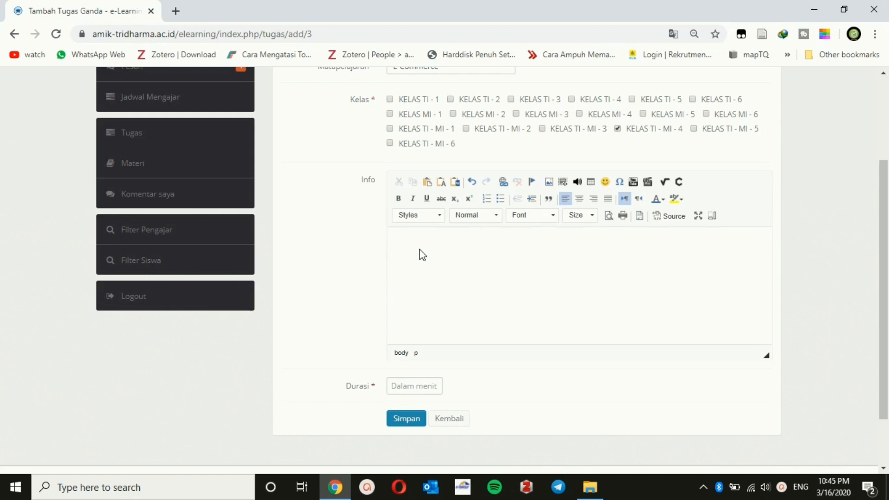
pyautogui.write('tes')
pyautogui.click(421, 381)
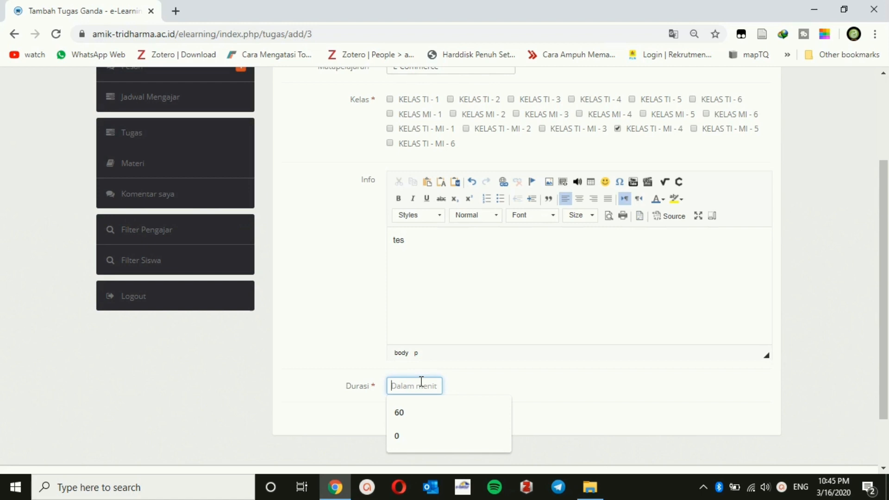
pyautogui.click(410, 411)
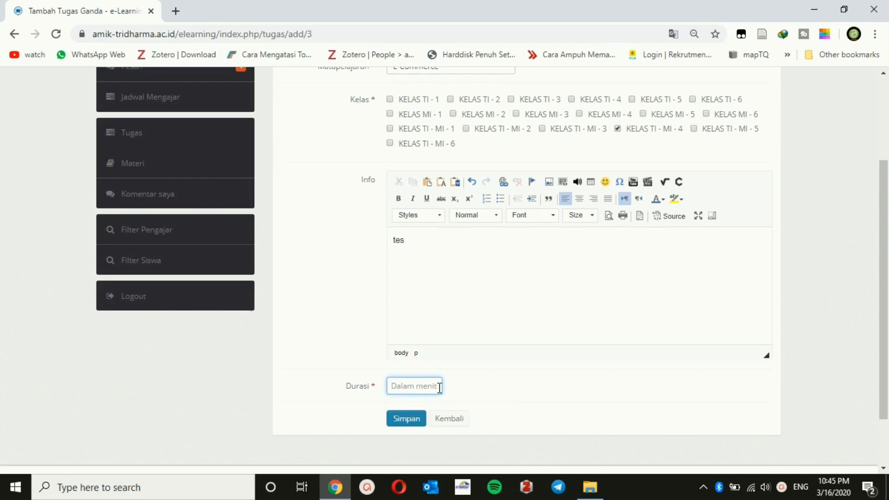
pyautogui.click(480, 378)
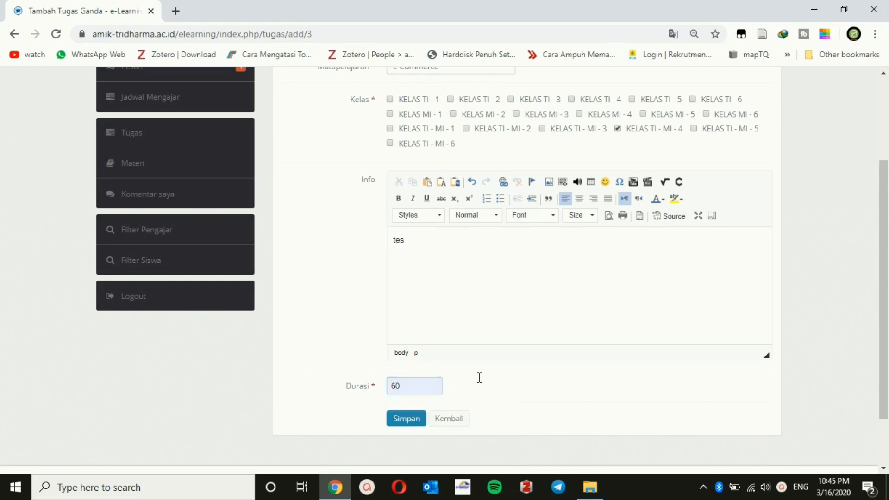
pyautogui.scroll(3, 480, 378)
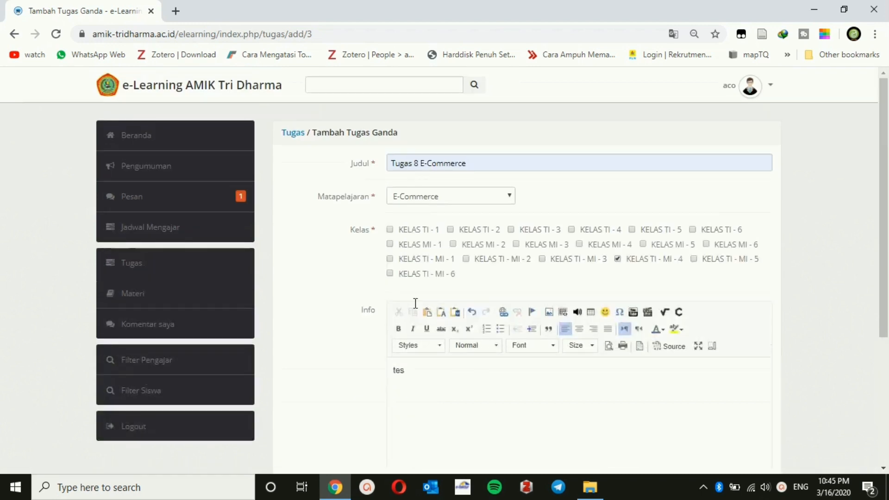
pyautogui.scroll(-3, 417, 314)
pyautogui.scroll(-2, 418, 322)
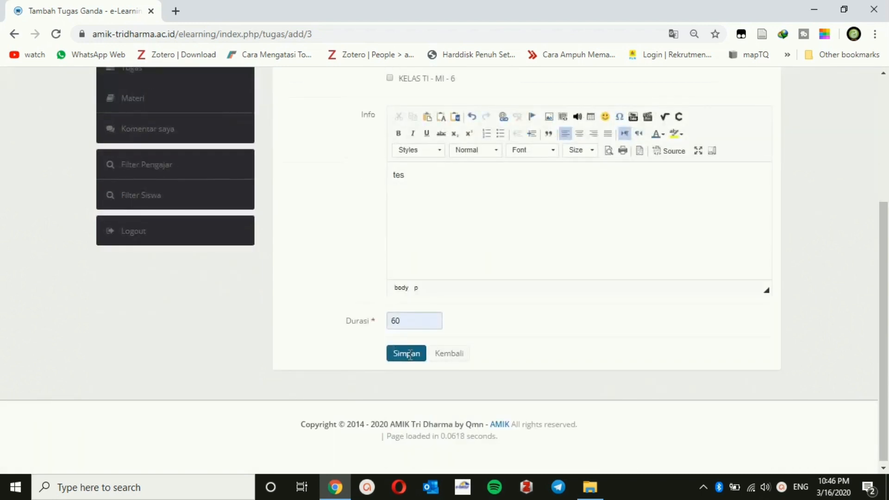
pyautogui.click(409, 355)
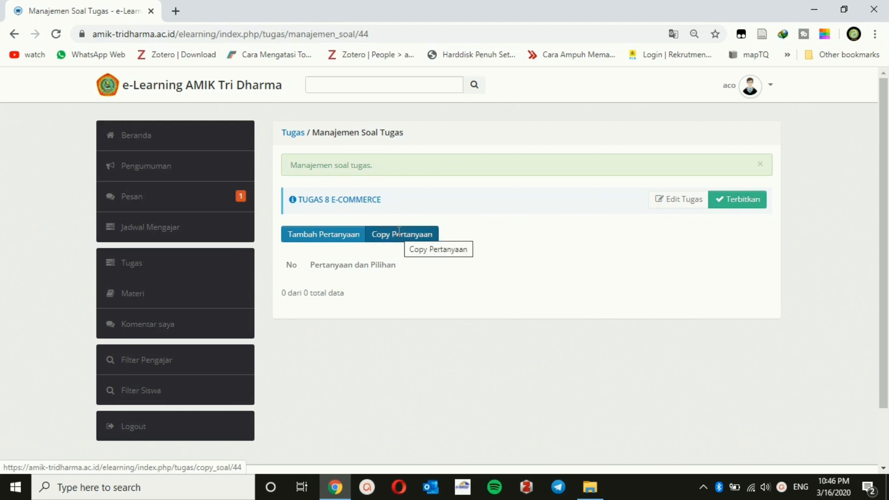
# Step: Add the first question, "Apa Singkatan dari Sulteng ?", to the assignment and save it
pyautogui.click(313, 236)
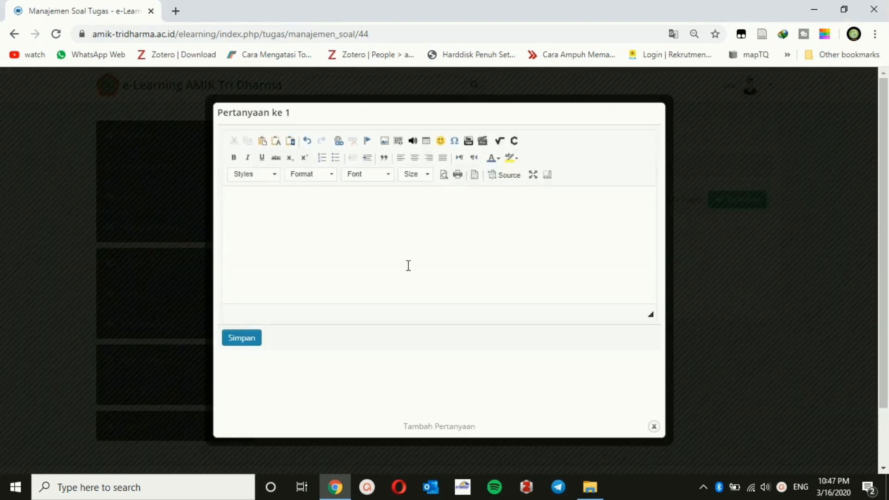
pyautogui.click(289, 214)
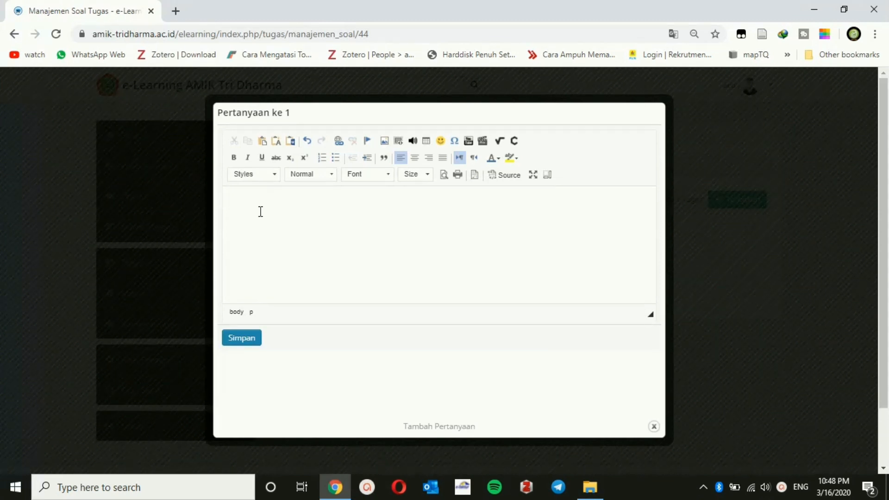
pyautogui.write('Apa Singkatan dari S')
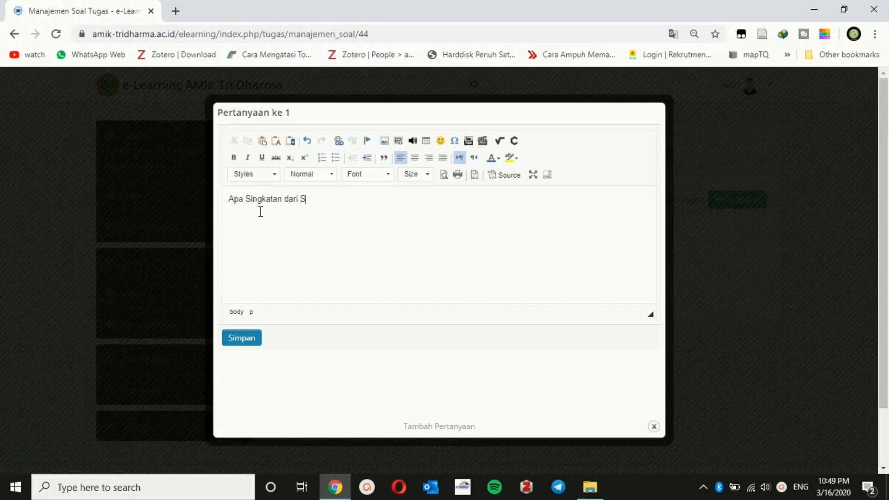
pyautogui.write('Iulteng ?')
pyautogui.click(242, 338)
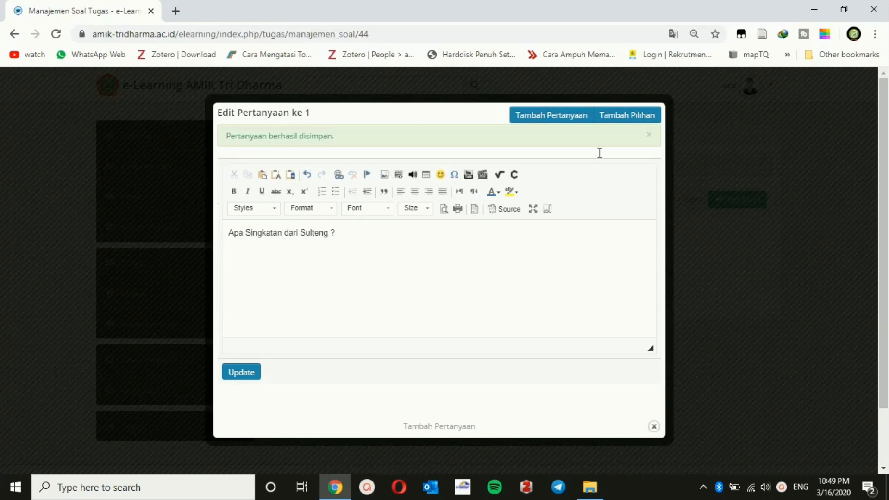
# Step: Add answer option A with the text "Sulawesi Barat" to the first question and save it
pyautogui.click(628, 116)
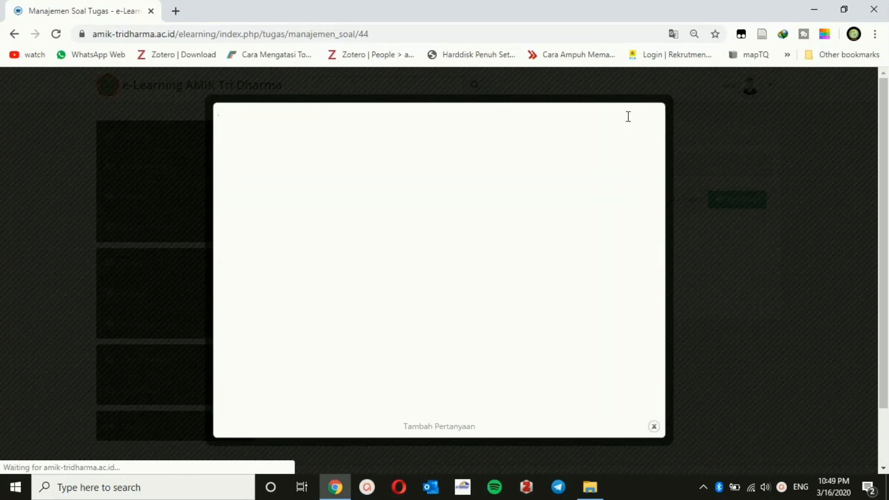
pyautogui.click(318, 139)
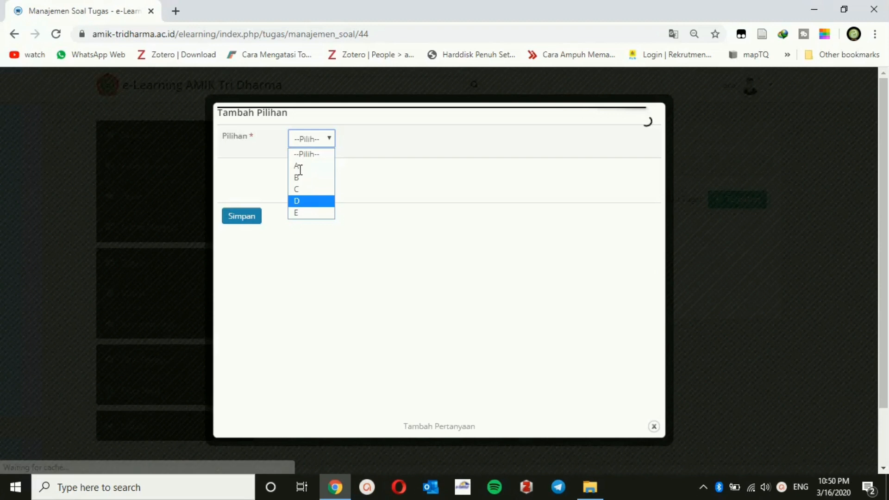
pyautogui.click(299, 166)
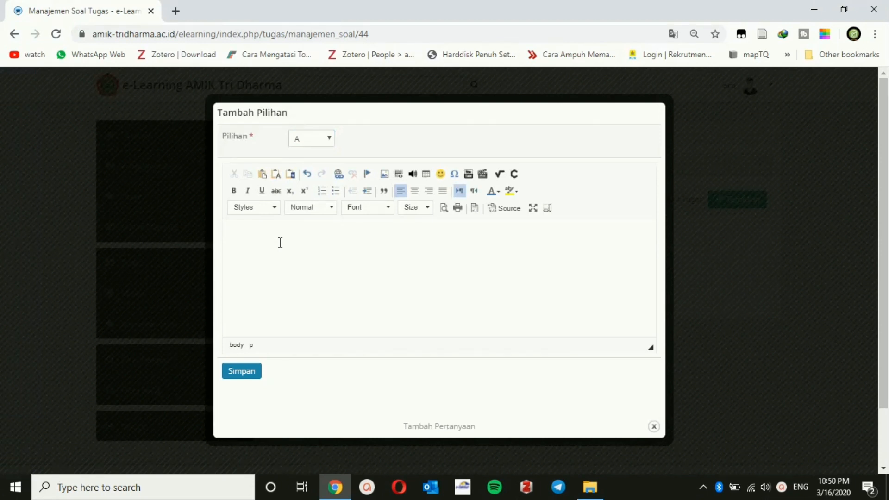
pyautogui.write('Sula')
pyautogui.write('wesi Barat')
pyautogui.hotkey('ctrl', 'a')
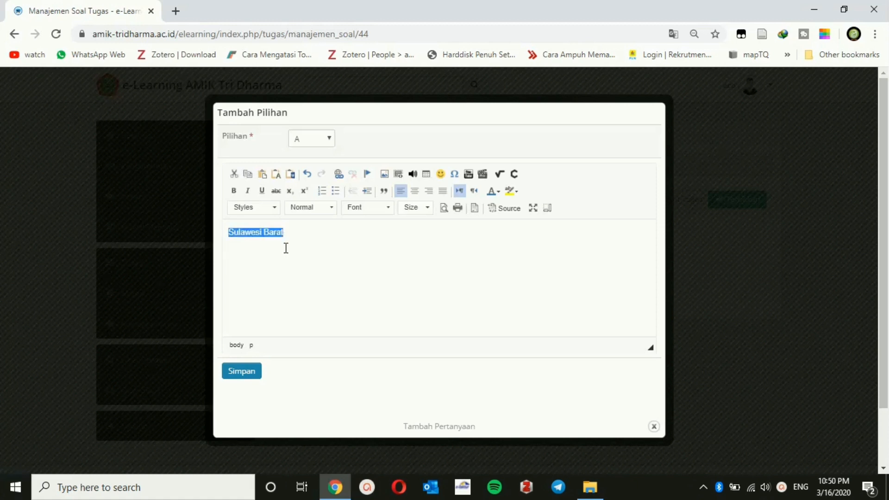
pyautogui.click(322, 287)
pyautogui.click(241, 371)
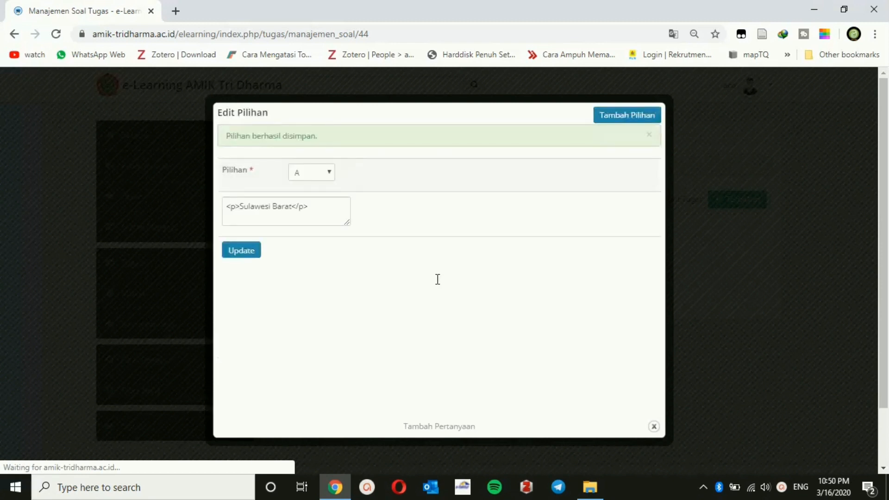
# Step: Add answer option B with the text "Sulawesi Tengah" to the first question and save it
pyautogui.click(618, 115)
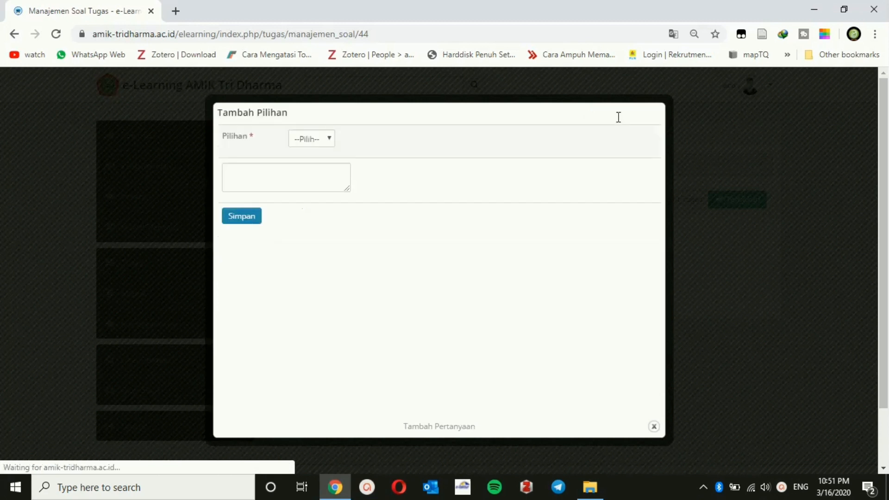
pyautogui.click(318, 142)
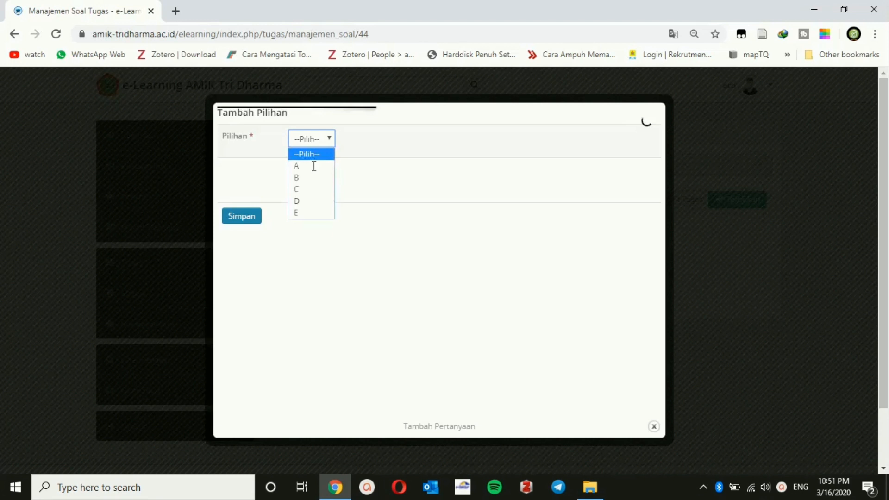
pyautogui.click(314, 177)
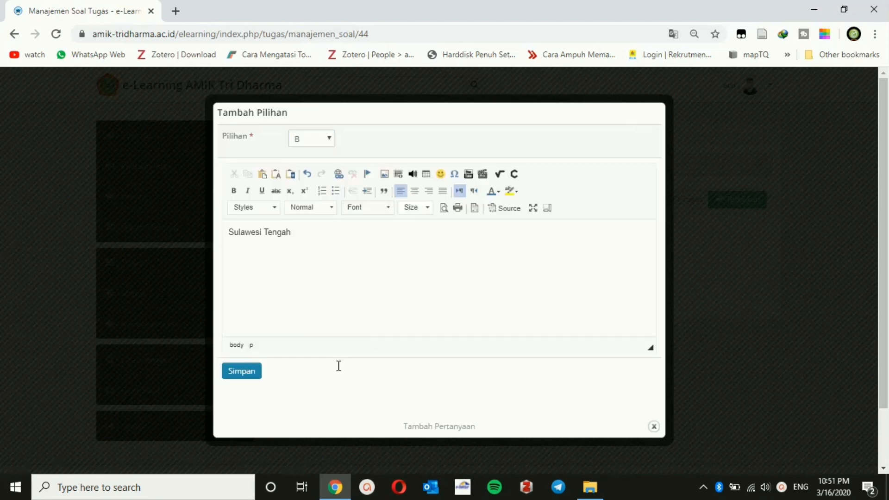
pyautogui.click(241, 372)
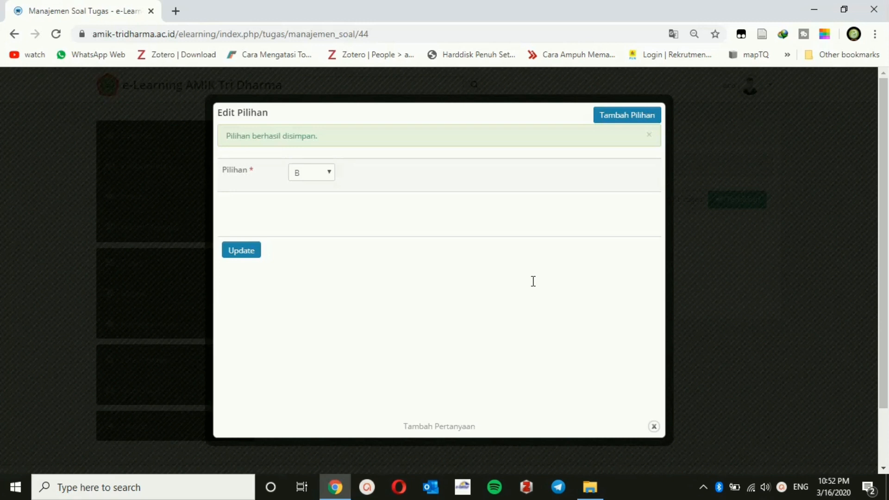
# Step: Mark option B, Sulawesi Tengah, as the answer key and publish the Tugas 8 E-Commerce assignment
pyautogui.click(656, 427)
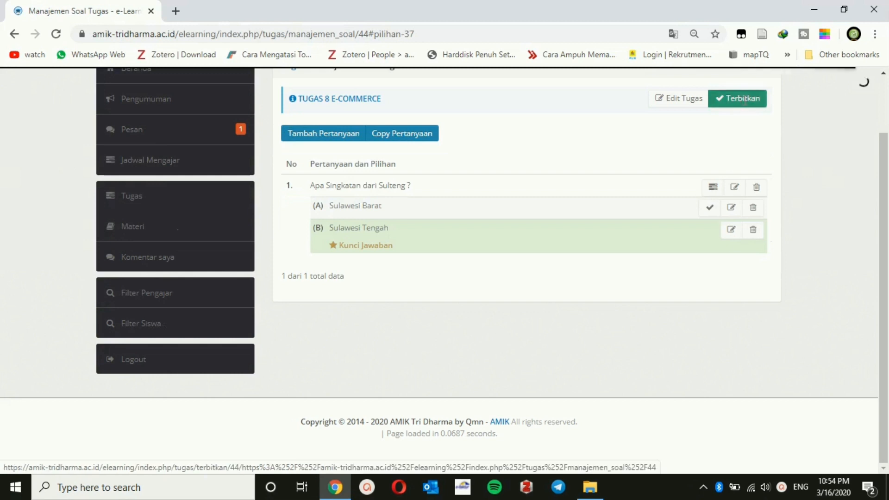
pyautogui.click(744, 101)
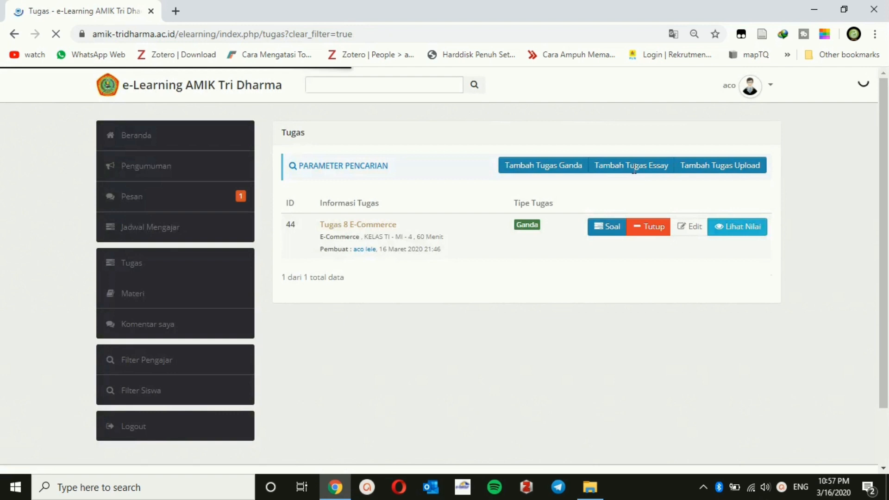
# Step: Start a Tugas Essay assignment titled "Tugas 1 Technopreneurship" with subject Technopreneurship and class KELAS TI - MI - 4
pyautogui.click(634, 169)
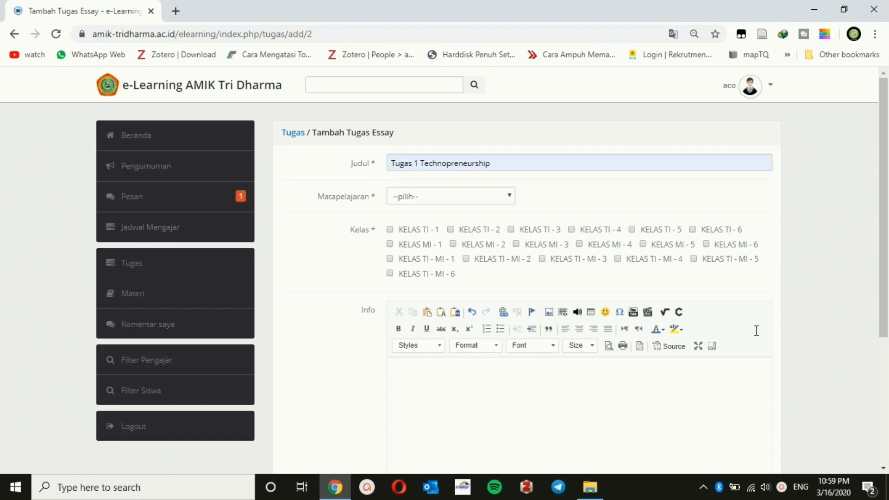
pyautogui.click(466, 198)
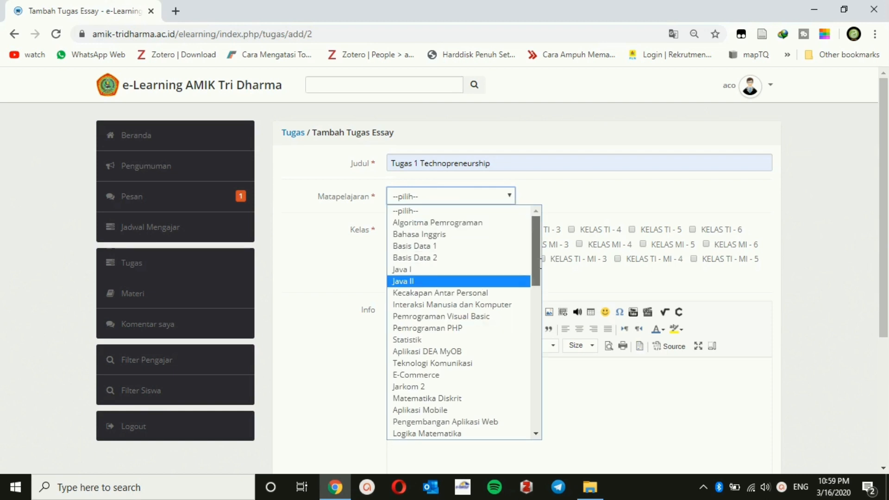
pyautogui.scroll(-4, 534, 379)
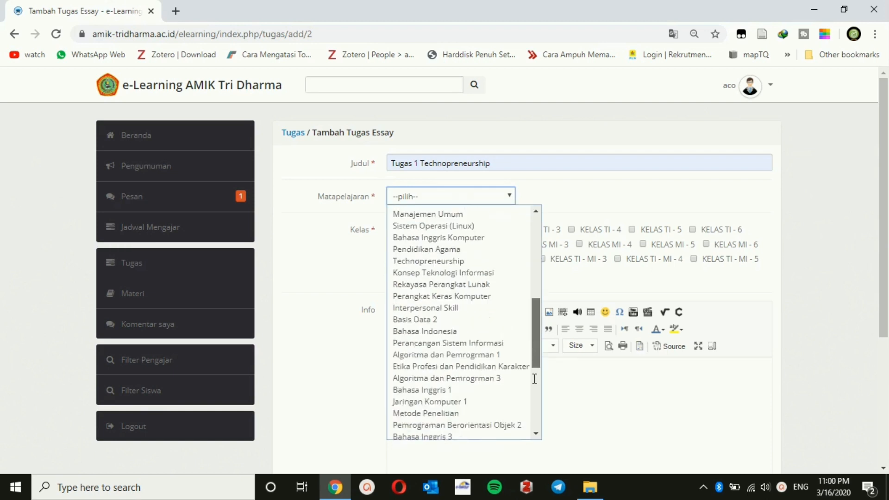
pyautogui.scroll(-4, 535, 379)
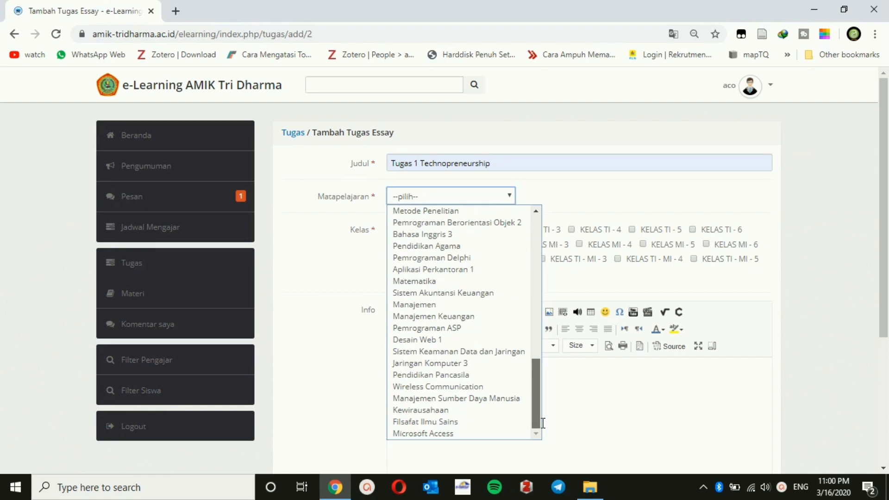
pyautogui.scroll(6, 510, 324)
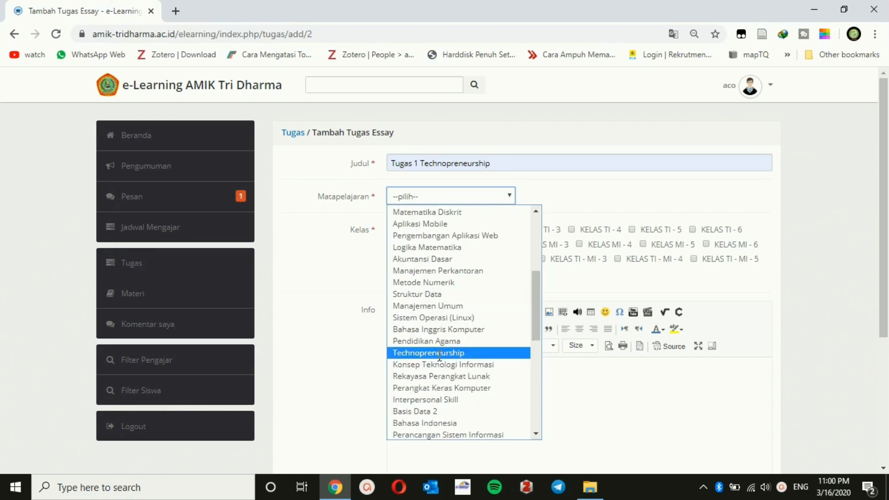
pyautogui.click(439, 355)
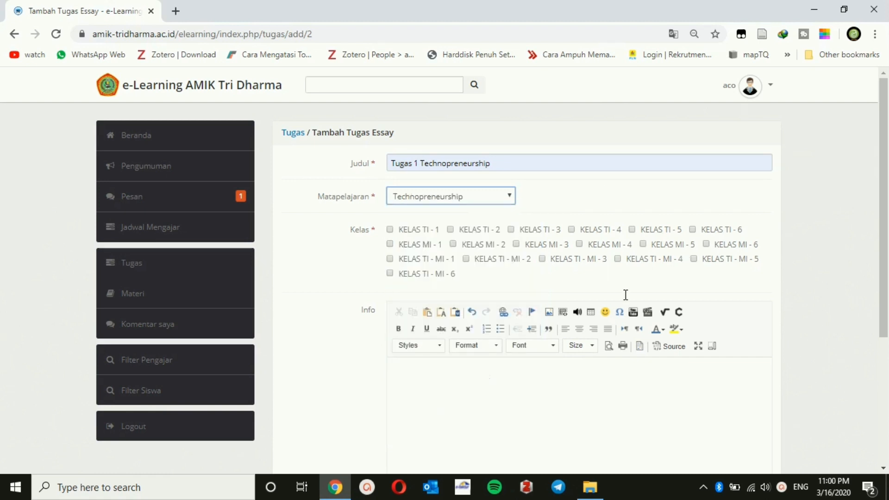
pyautogui.click(618, 259)
pyautogui.click(390, 258)
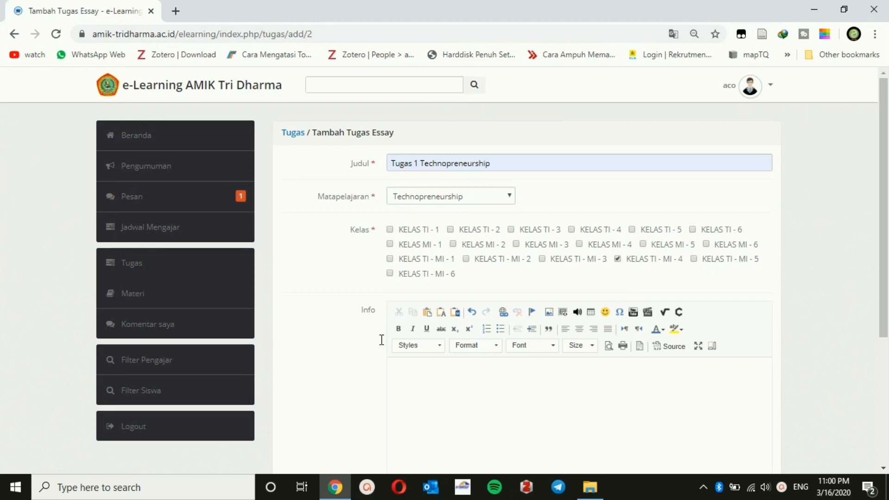
# Step: Add class KELAS TI - MI - 1 to the essay assignment, set its duration to 60 minutes and save it
pyautogui.scroll(-3, 381, 338)
pyautogui.click(476, 249)
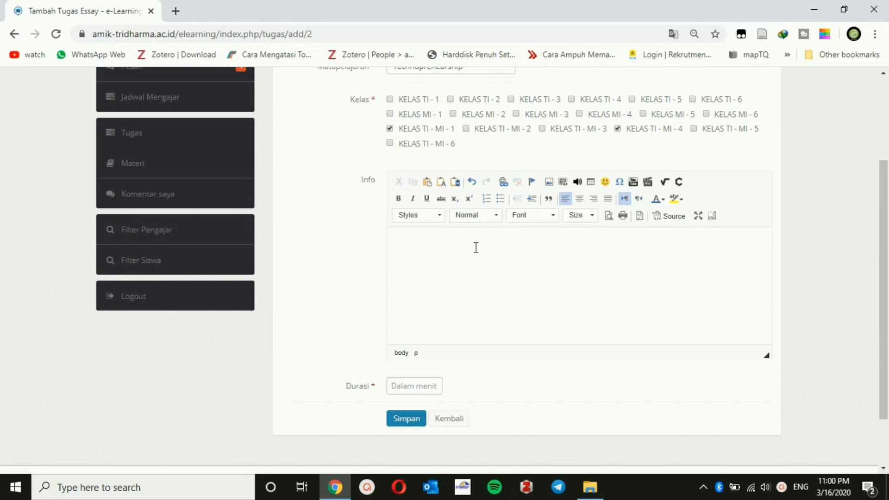
pyautogui.click(426, 391)
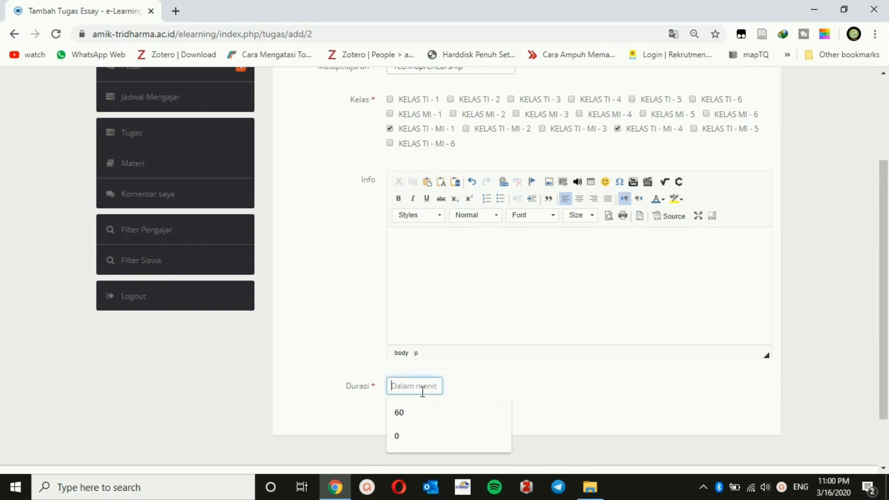
pyautogui.click(407, 414)
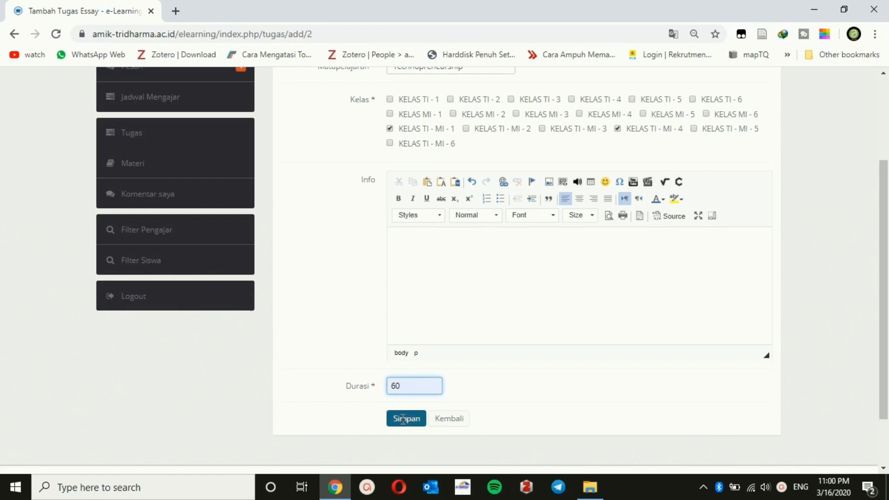
pyautogui.click(403, 419)
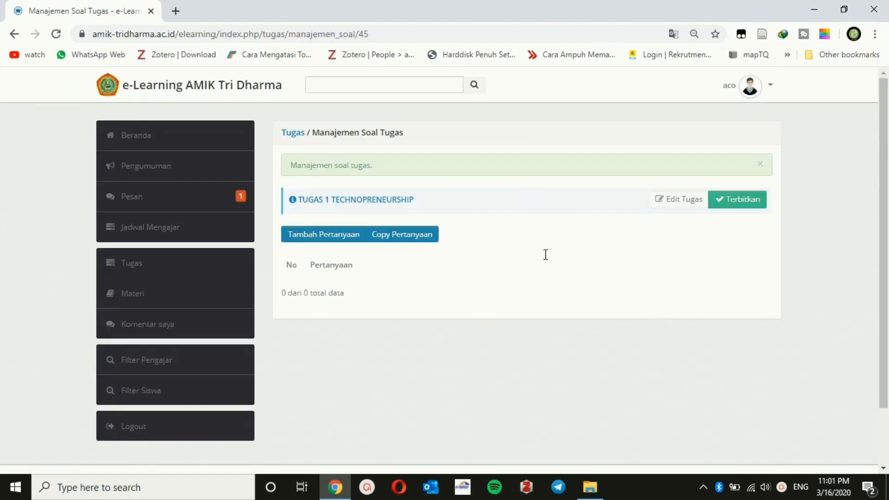
# Step: Add the essay question "Apa yang anda ketahui dengan virus corona ?" to the assignment, save it and close the question editor
pyautogui.click(327, 236)
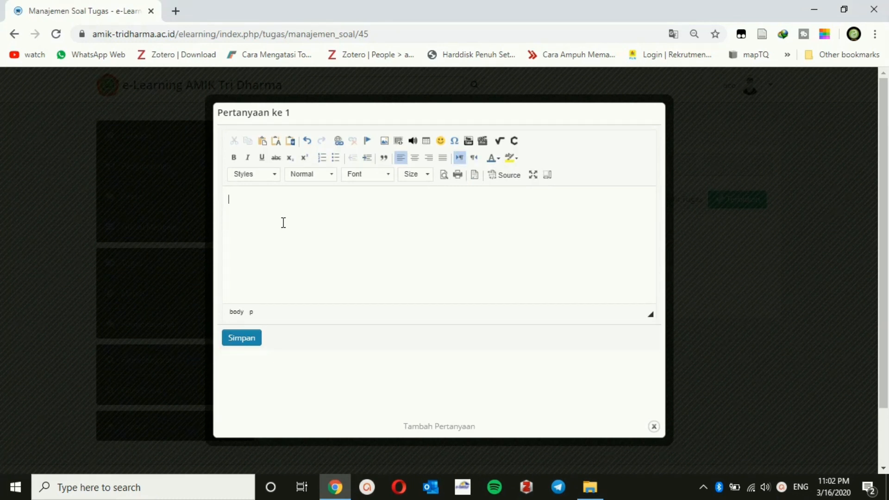
pyautogui.write('Apa yang anda ketahui ')
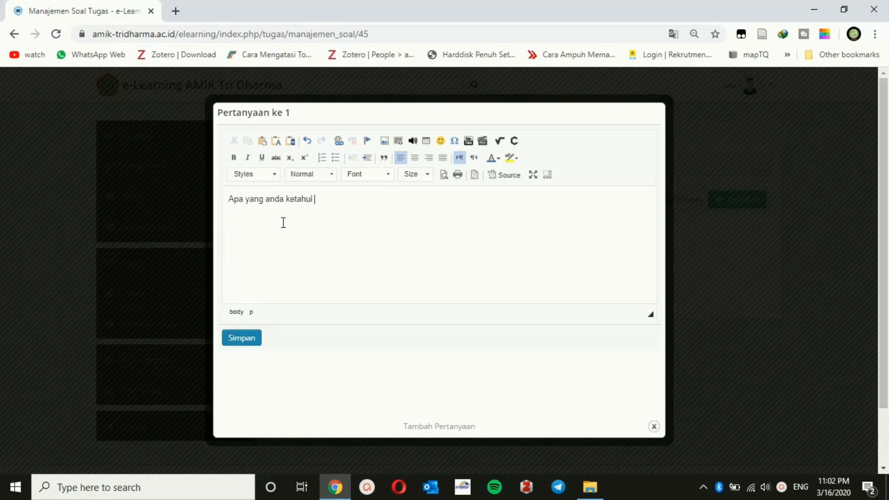
pyautogui.write('dengan virus corona ?')
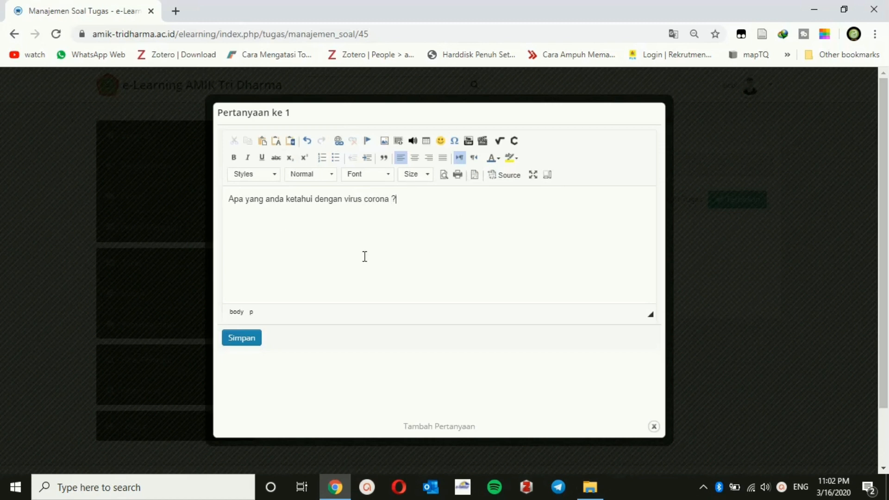
pyautogui.click(247, 339)
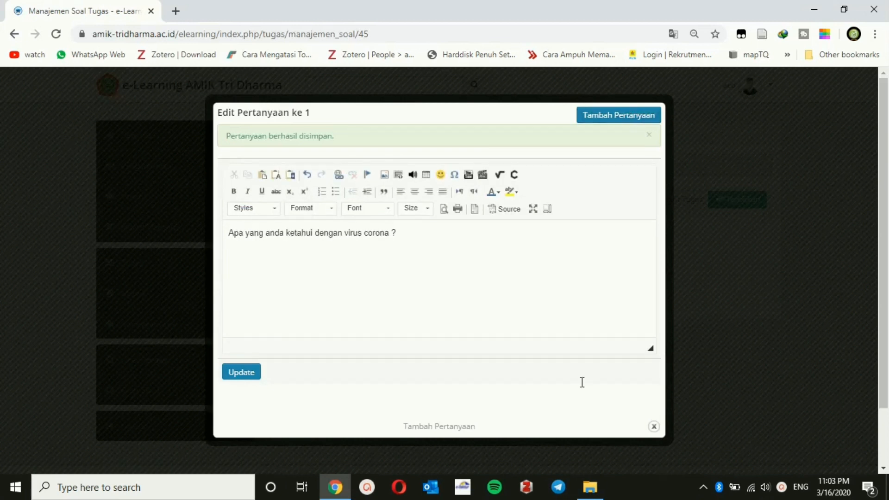
pyautogui.click(653, 426)
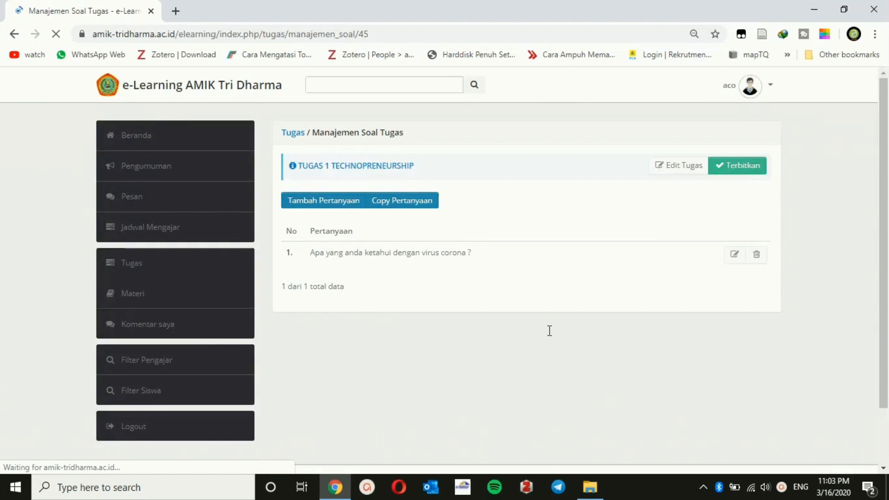
# Step: Publish the Tugas 1 Technopreneurship essay assignment
pyautogui.click(735, 255)
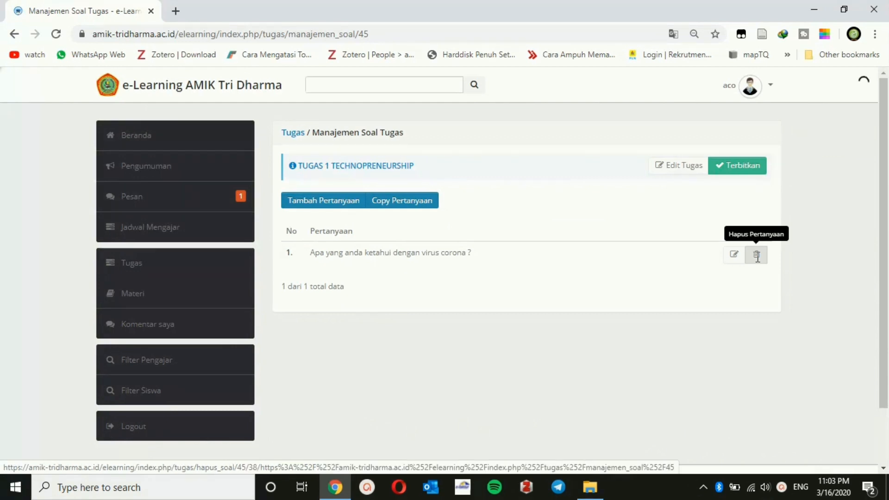
pyautogui.click(757, 255)
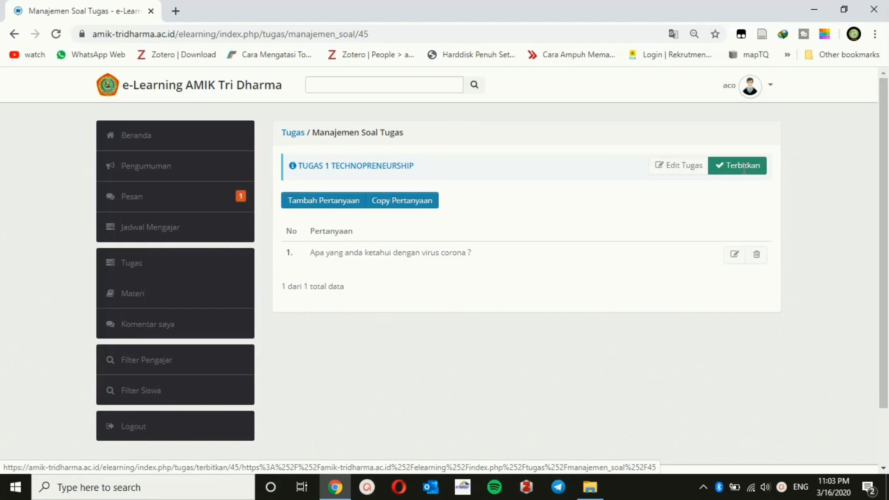
pyautogui.click(744, 170)
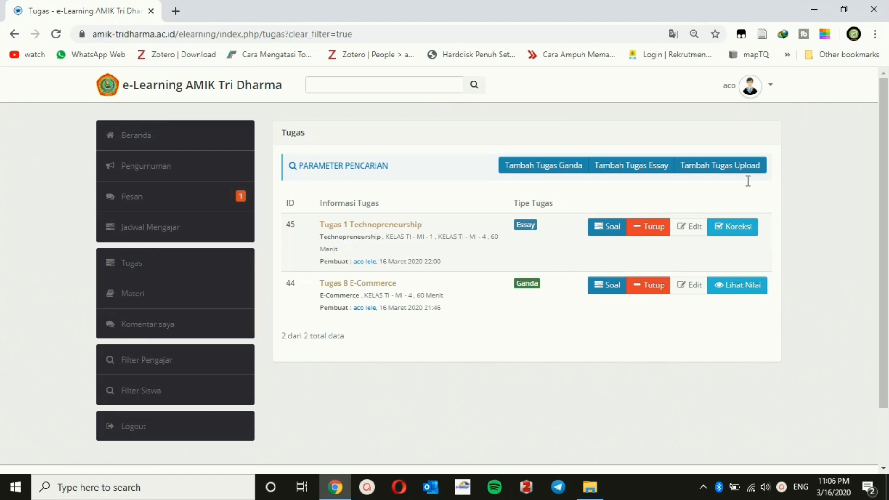
# Step: Start a Tugas Upload assignment titled "Tugas 1 Technopreneurship" with subject Technopreneurship
pyautogui.click(713, 167)
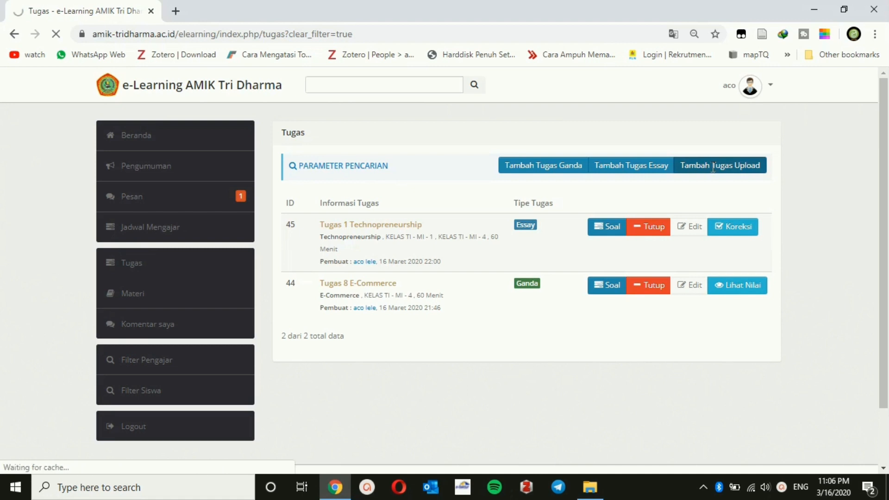
pyautogui.click(424, 162)
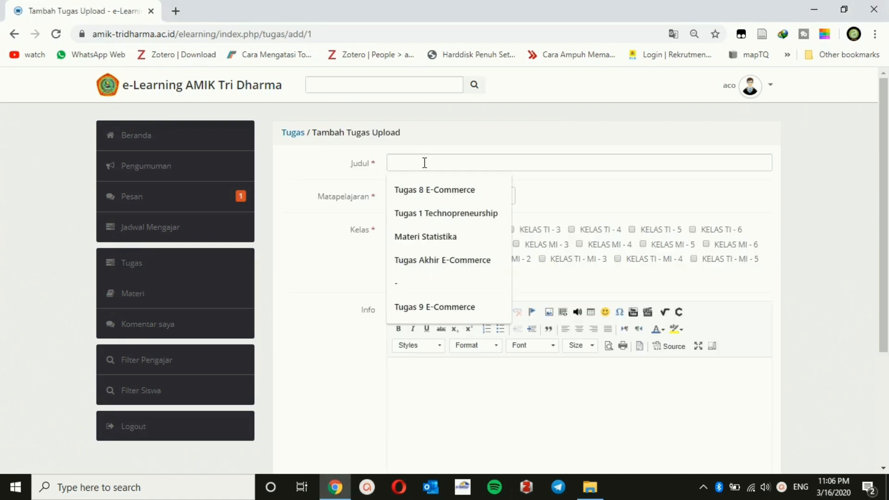
pyautogui.click(449, 211)
pyautogui.click(427, 198)
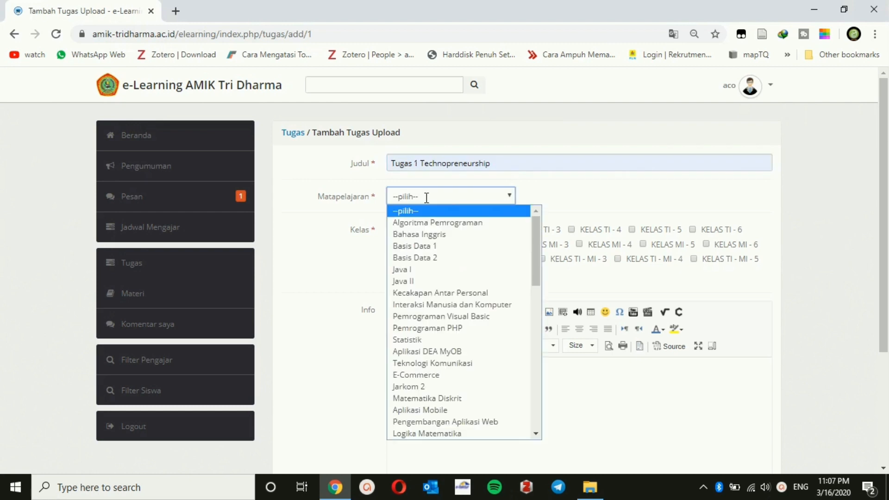
pyautogui.scroll(-3, 537, 285)
pyautogui.scroll(-2, 440, 315)
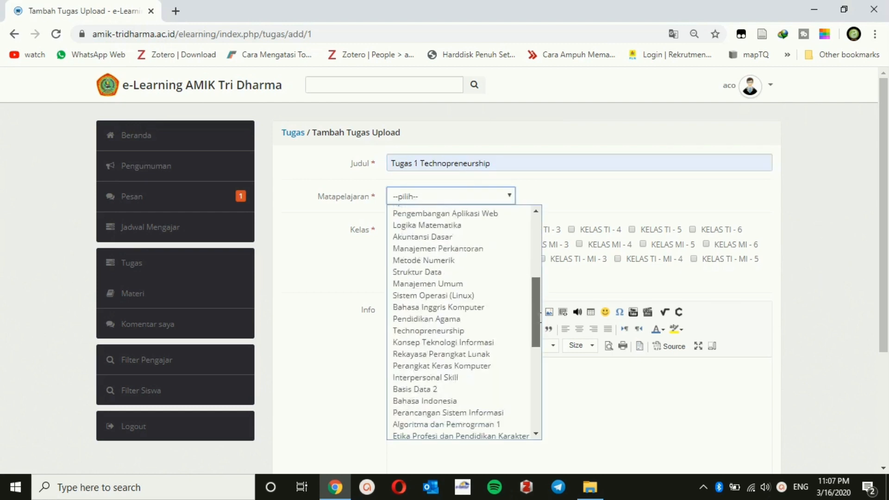
pyautogui.click(439, 314)
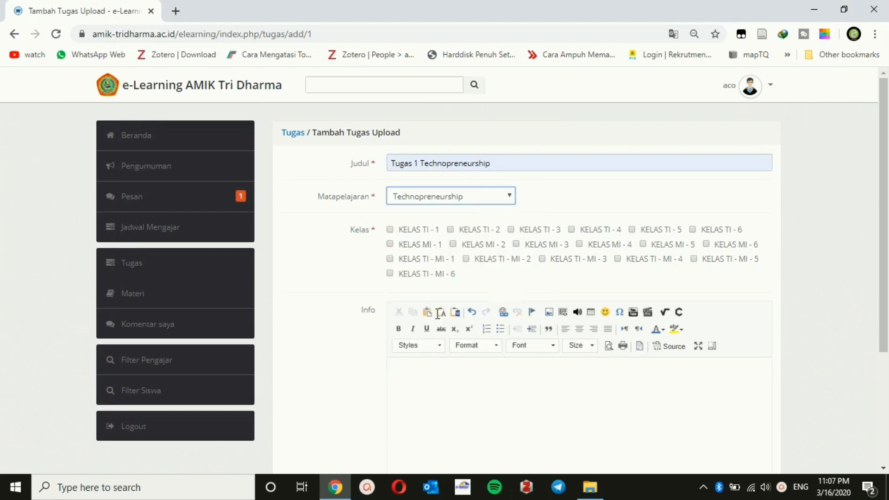
# Step: Retitle the upload assignment "Tugas Ujian Final Technopreneurship" and assign it to class KELAS TI - MI - 4
pyautogui.doubleClick(439, 168)
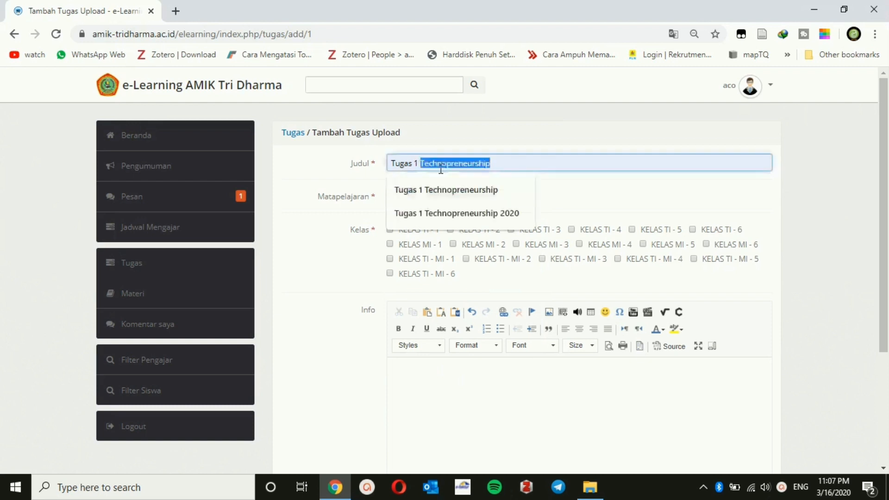
pyautogui.click(489, 163)
pyautogui.hotkey('ctrl', 'shift', 'Left')
pyautogui.hotkey('ctrl', 'shift', 'Left')
pyautogui.write('Ujian Final')
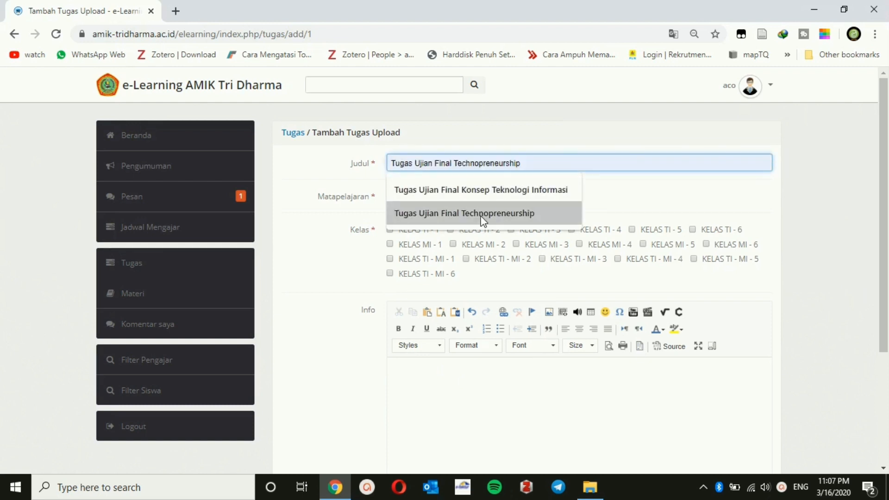
pyautogui.click(482, 213)
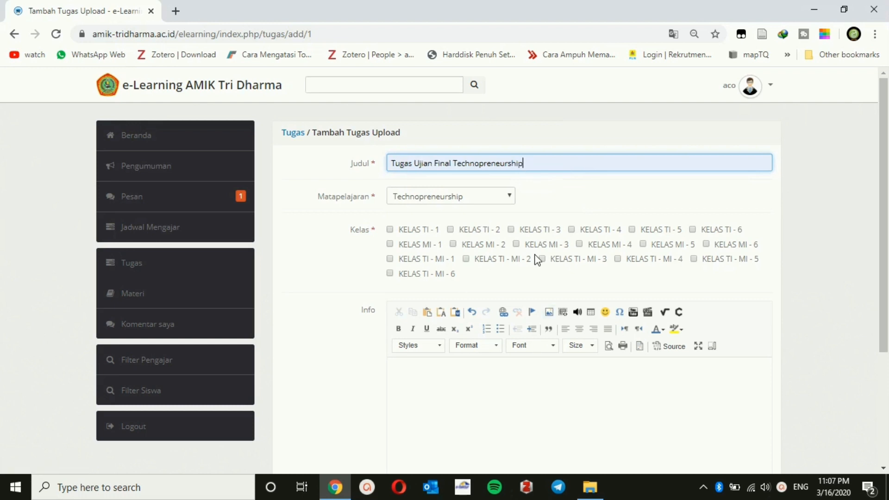
pyautogui.click(618, 259)
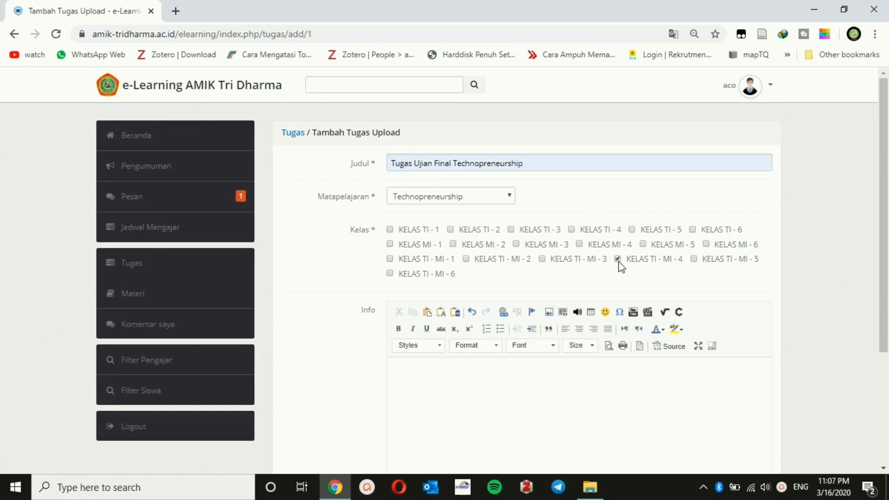
# Step: Add the info "Lamapirkan Project Akhir dibuat dalam satu folder dan dikrm dalam bentuk Winrar", then save the upload assignment and publish it
pyautogui.scroll(-1, 440, 396)
pyautogui.click(419, 320)
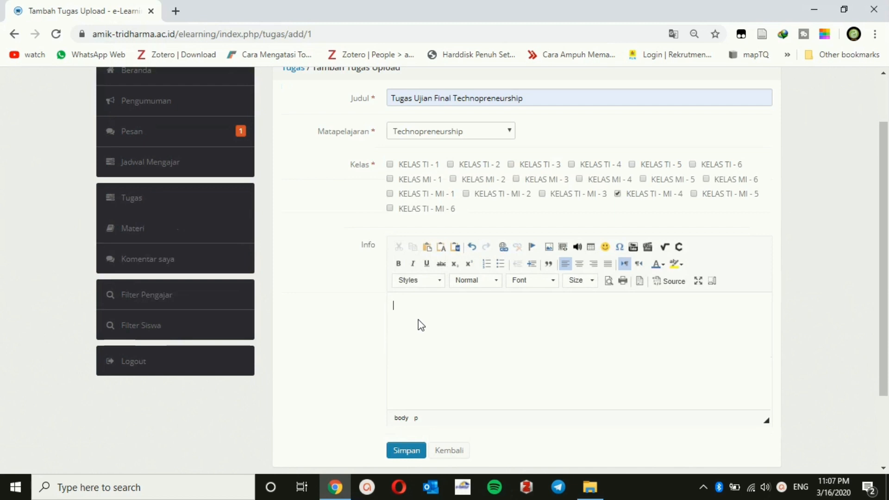
pyautogui.write('Lamapir')
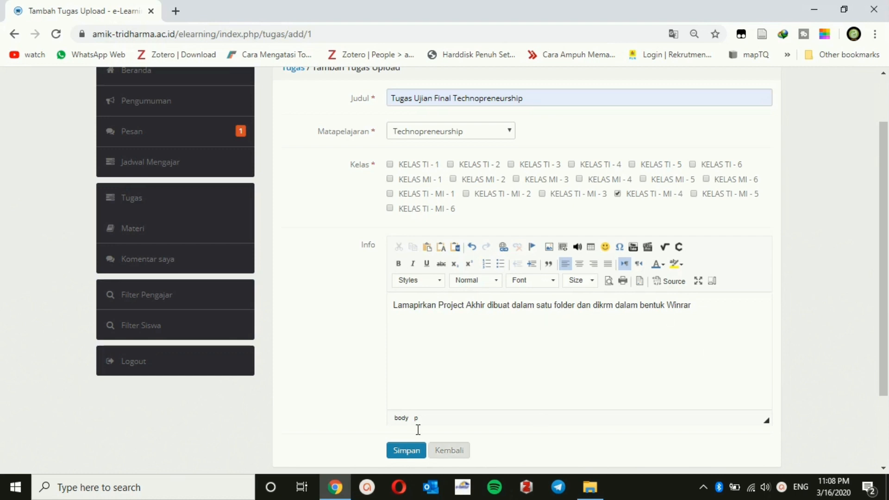
pyautogui.click(407, 450)
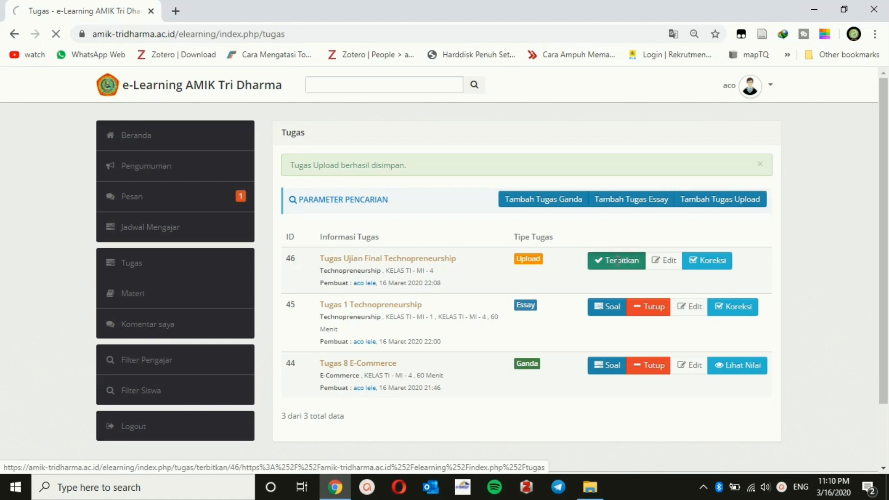
pyautogui.click(618, 260)
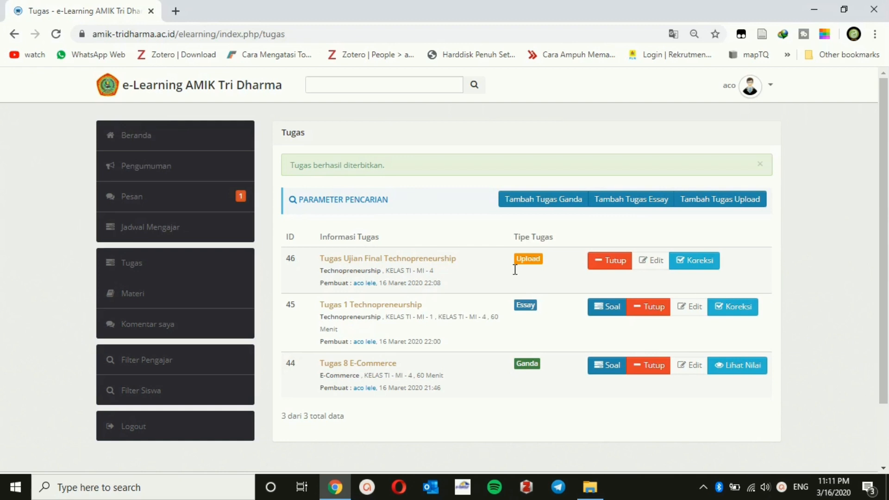
# Step: Start a written material titled "Materi Statistika" with subject Manajemen Keuangan for KELAS Gabungan TI-MI
pyautogui.click(138, 296)
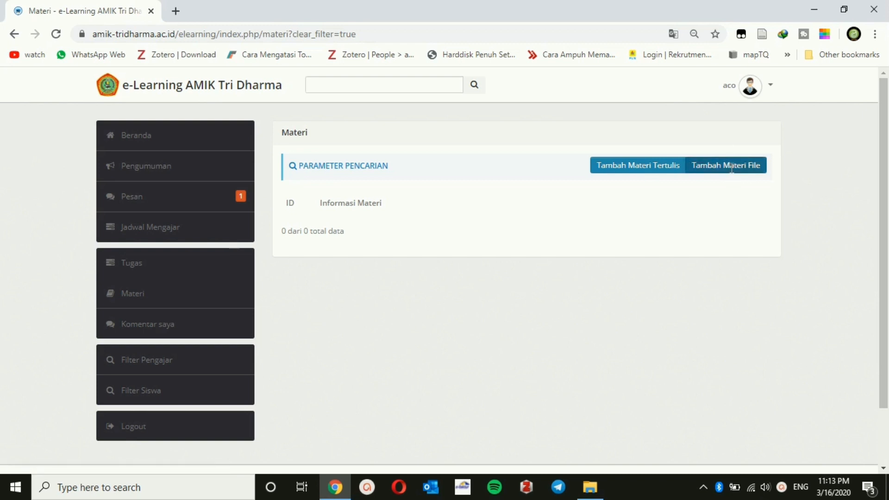
pyautogui.click(634, 166)
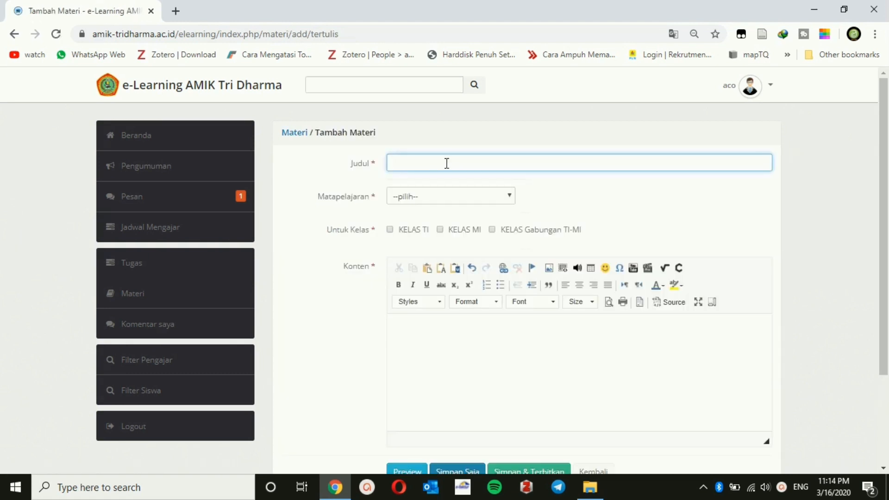
pyautogui.click(444, 165)
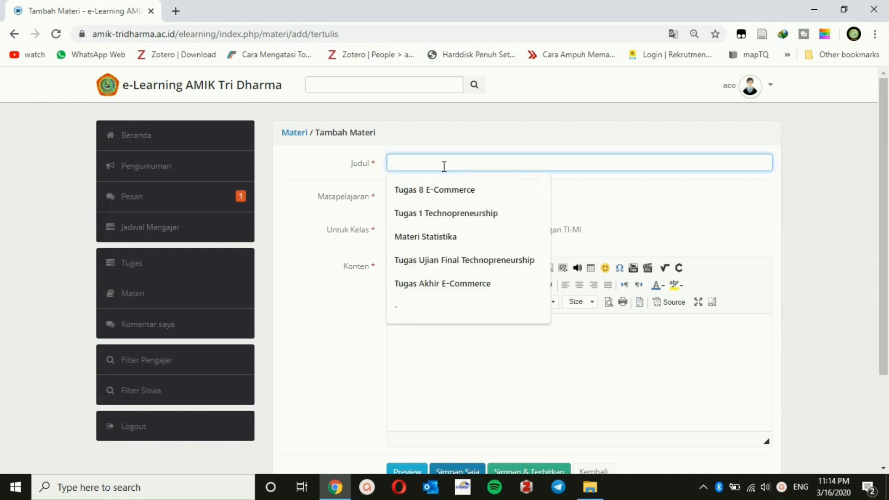
pyautogui.click(442, 235)
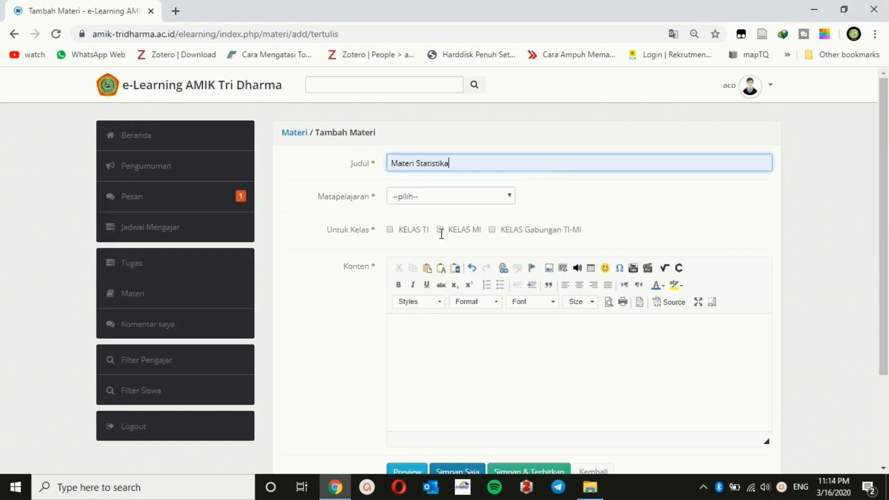
pyautogui.click(426, 197)
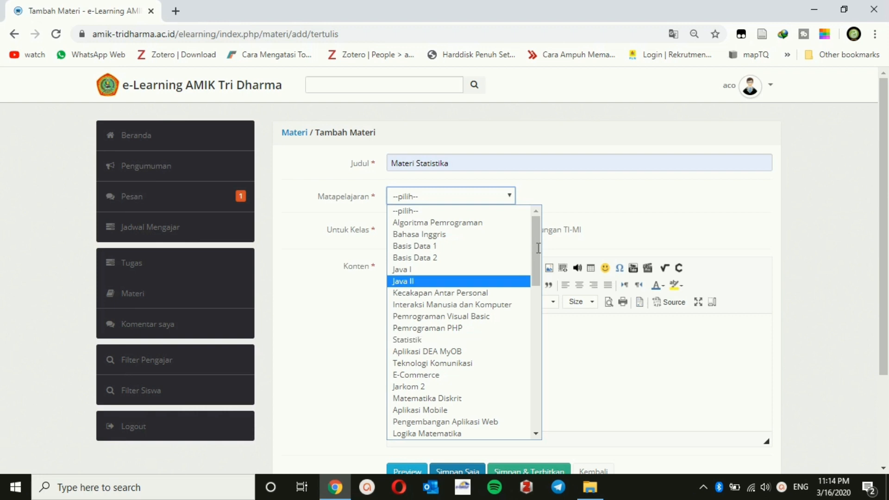
pyautogui.moveTo(536, 251); pyautogui.dragTo(553, 383)
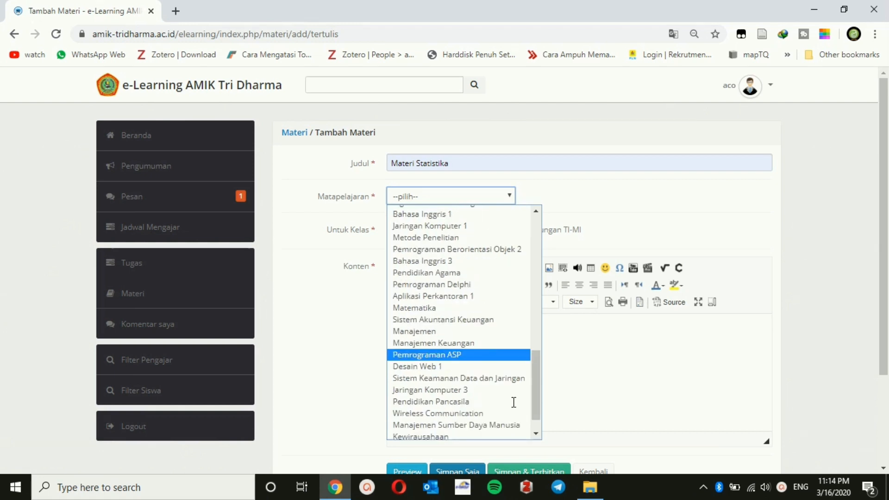
pyautogui.scroll(-1, 431, 324)
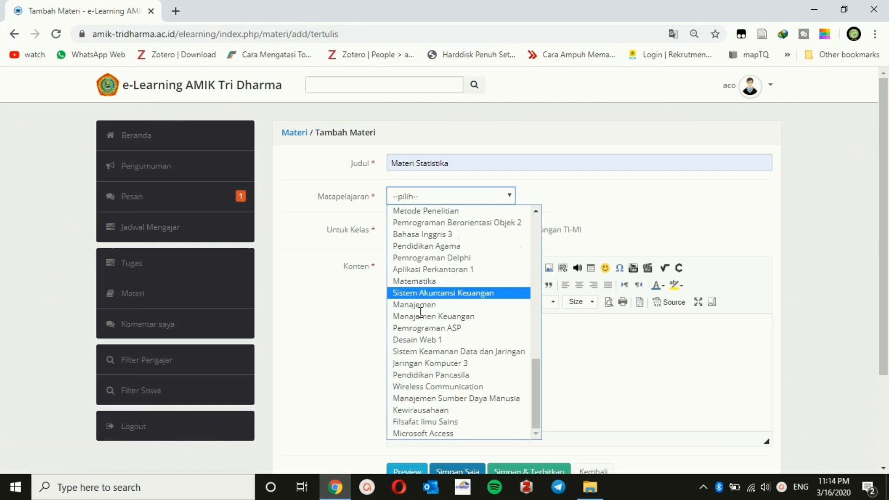
pyautogui.click(420, 315)
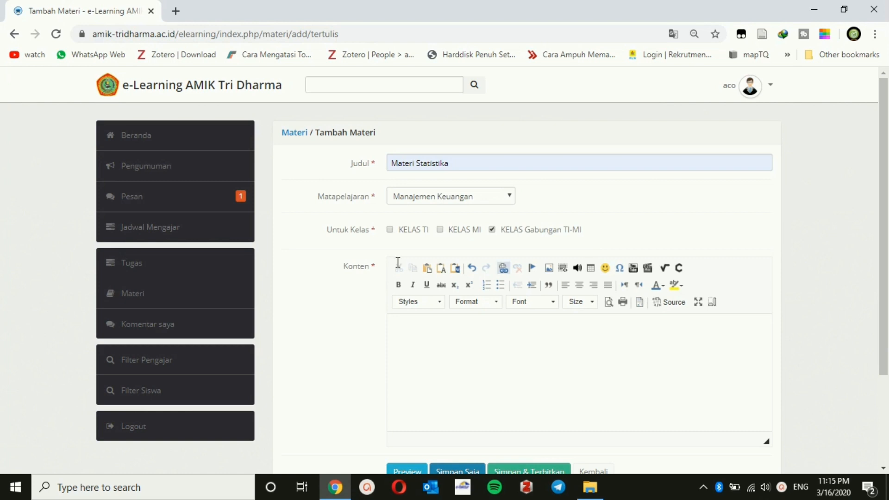
# Step: Enter "tes tes materi" as the content of the written material
pyautogui.scroll(-3, 445, 357)
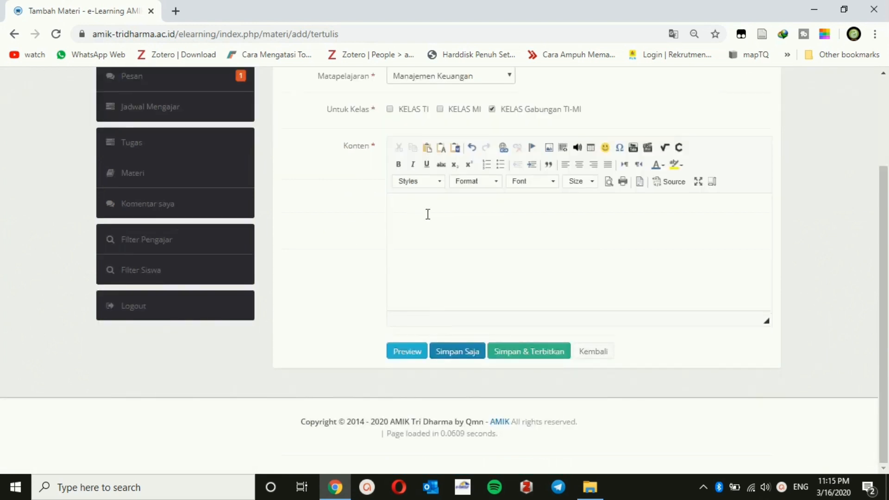
pyautogui.click(432, 214)
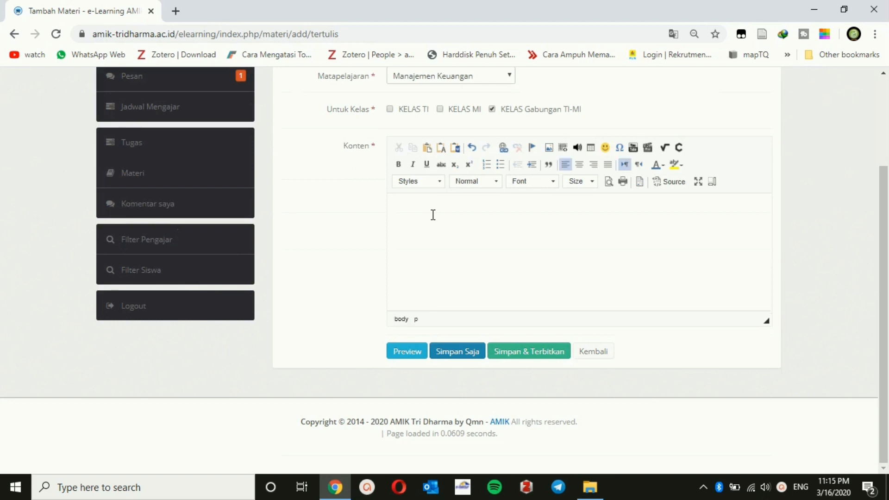
pyautogui.scroll(3, 432, 215)
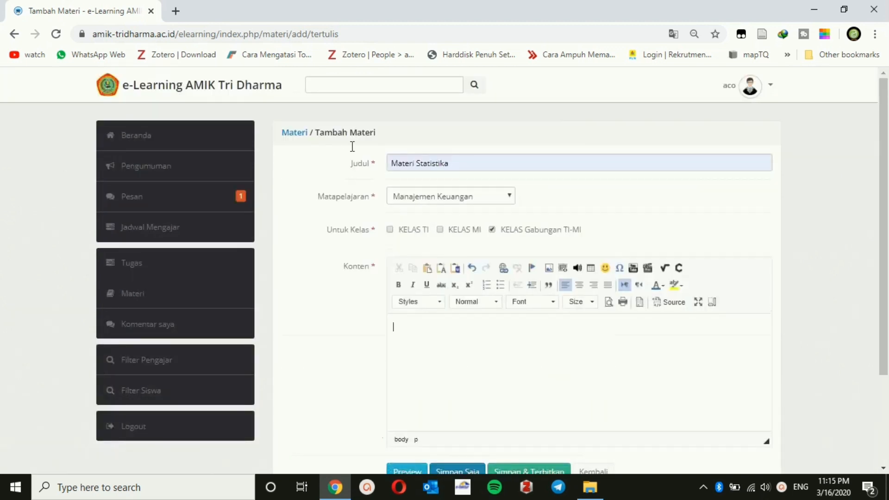
pyautogui.scroll(-3, 477, 333)
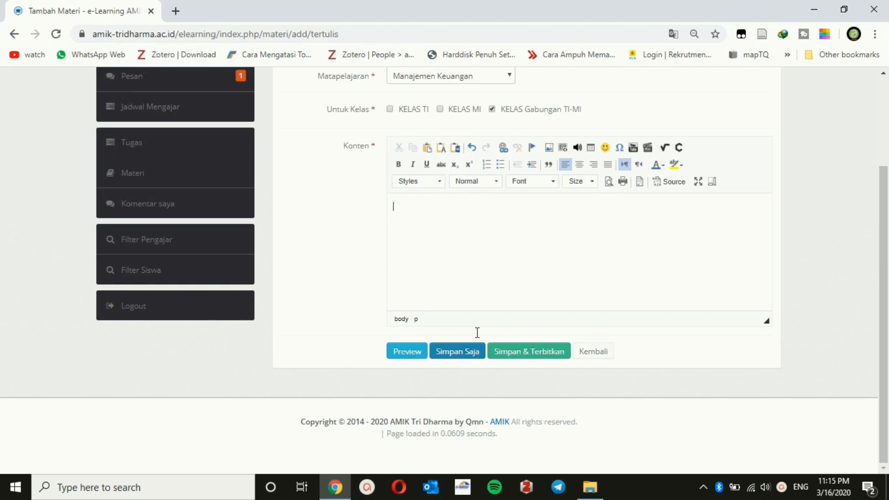
pyautogui.write('tes tes materi')
pyautogui.scroll(3, 601, 276)
pyautogui.scroll(-3, 603, 280)
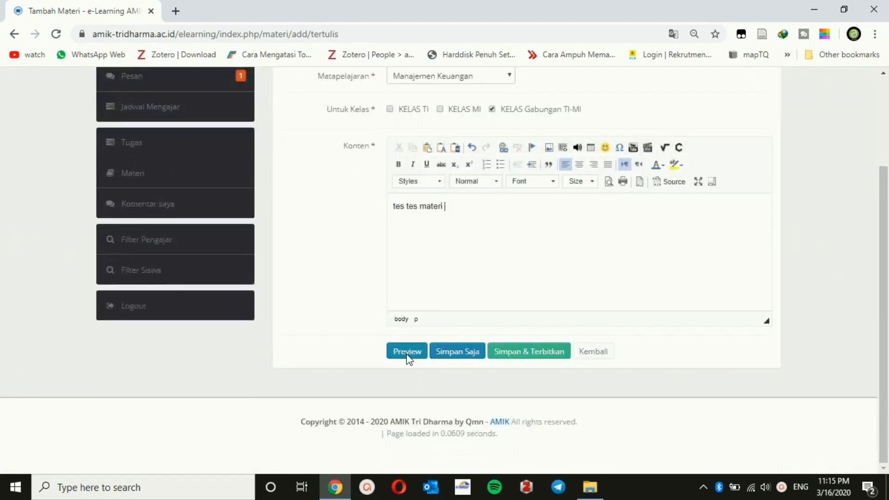
# Step: Preview the written Materi Statistika material, then save and publish it
pyautogui.click(407, 352)
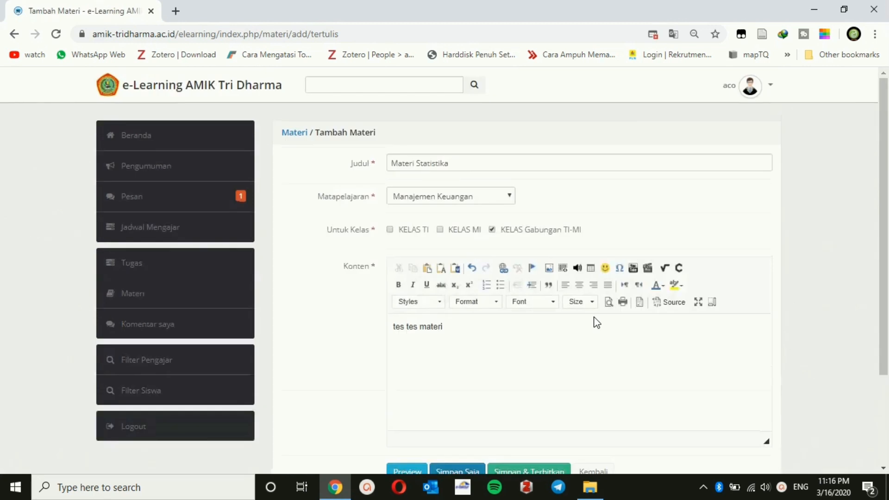
pyautogui.scroll(-3, 597, 323)
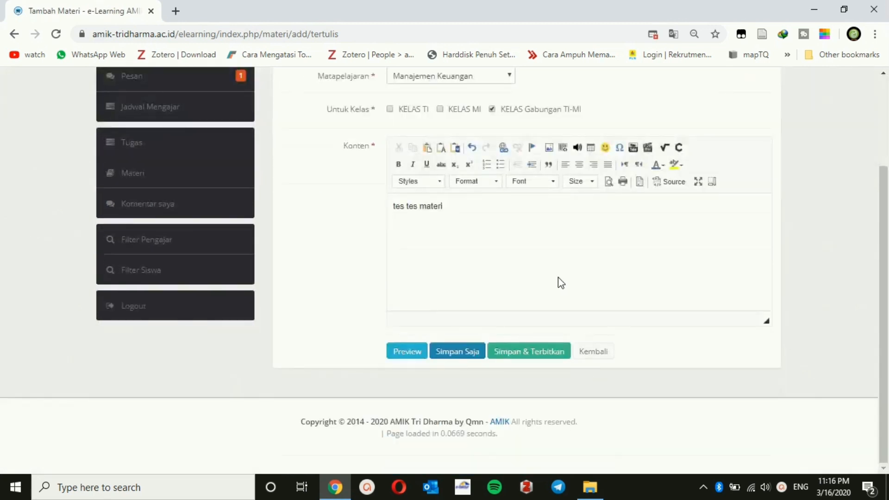
pyautogui.click(528, 356)
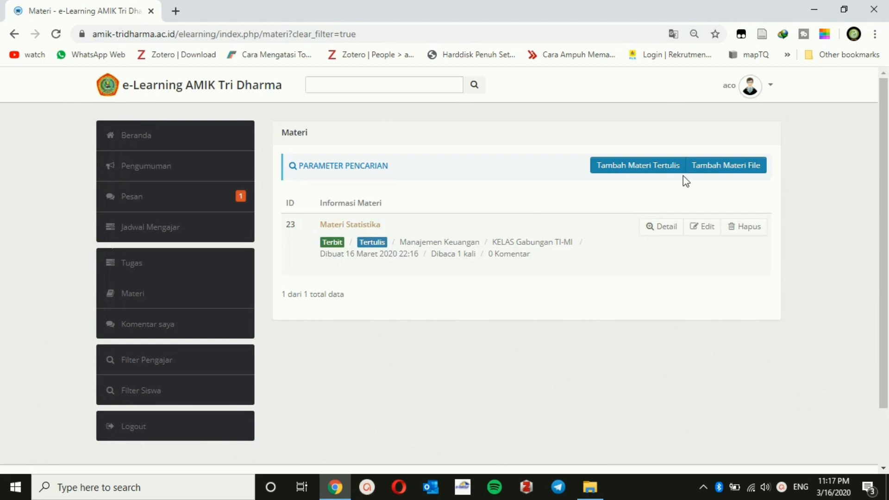
# Step: Start a file material titled "Materi Statistika" with subject Statistik for KELAS Gabungan TI-MI
pyautogui.click(729, 173)
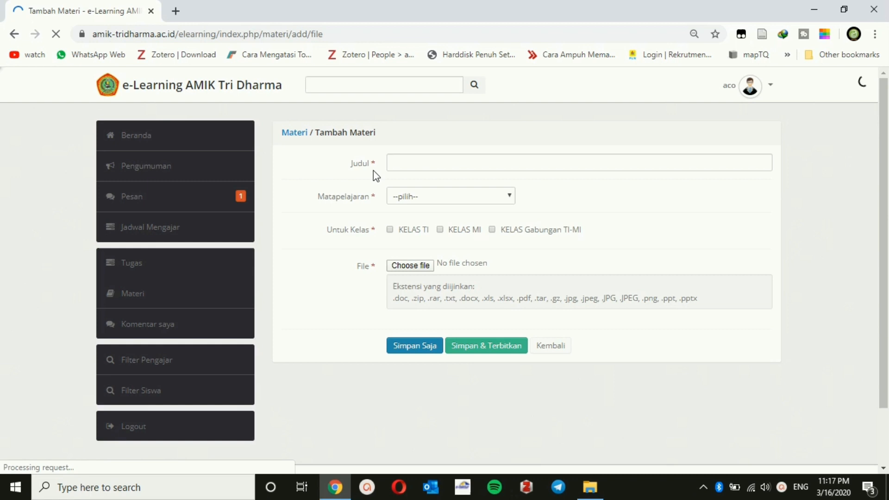
pyautogui.click(432, 159)
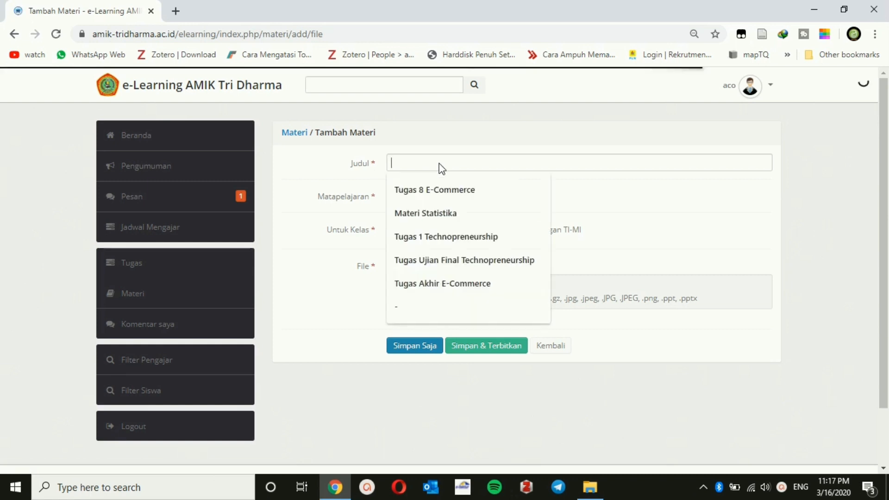
pyautogui.click(439, 212)
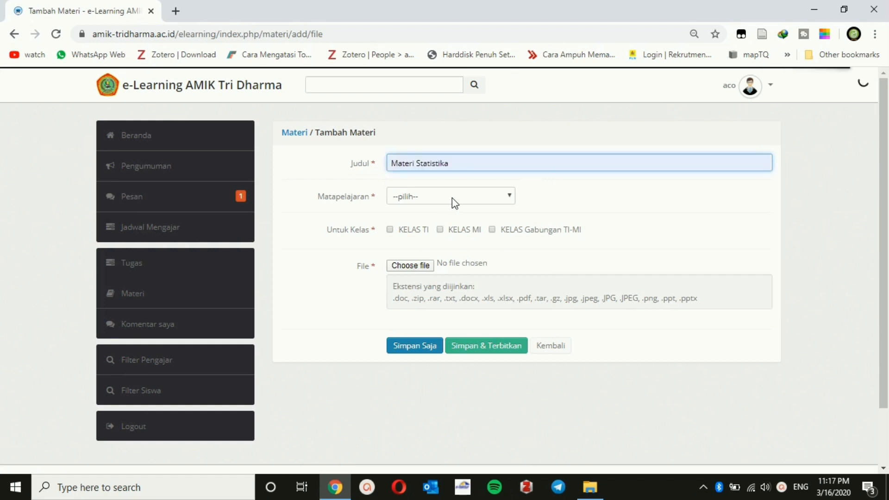
pyautogui.click(452, 198)
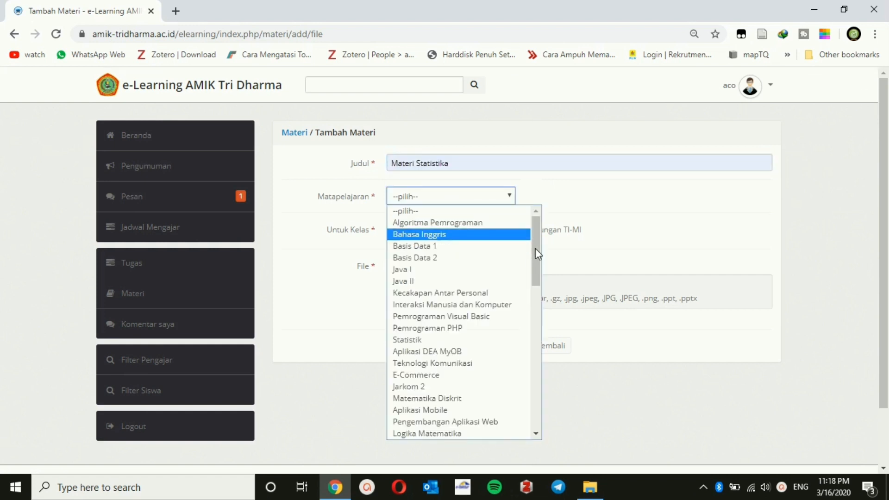
pyautogui.scroll(-1, 535, 257)
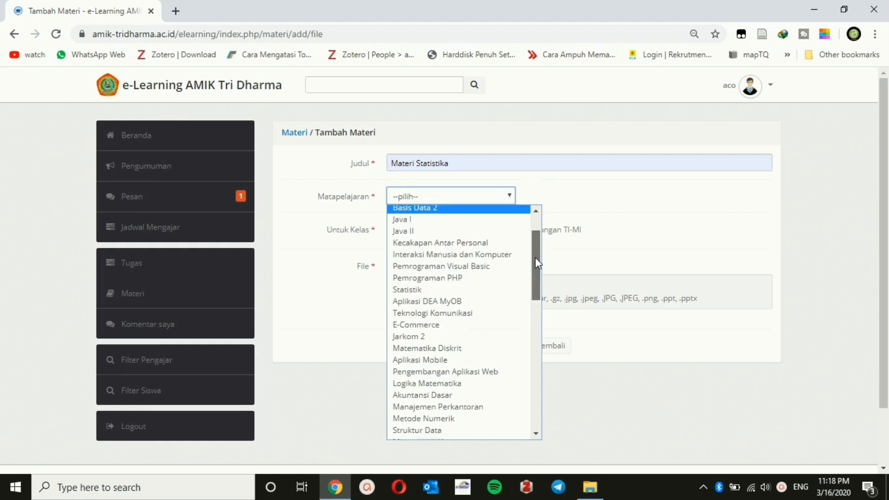
pyautogui.moveTo(535, 258)
pyautogui.mouseDown()
pyautogui.moveTo(541, 324)
pyautogui.moveTo(531, 234)
pyautogui.moveTo(535, 266)
pyautogui.mouseUp()
pyautogui.click(431, 262)
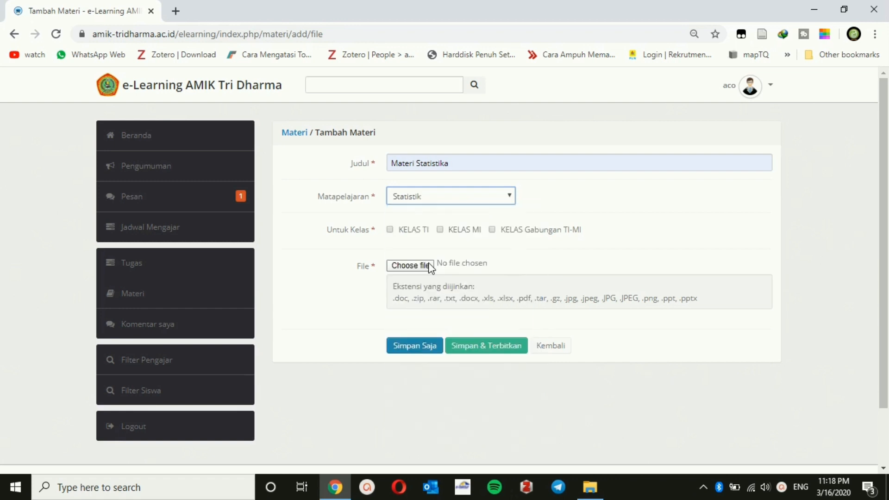
pyautogui.click(492, 231)
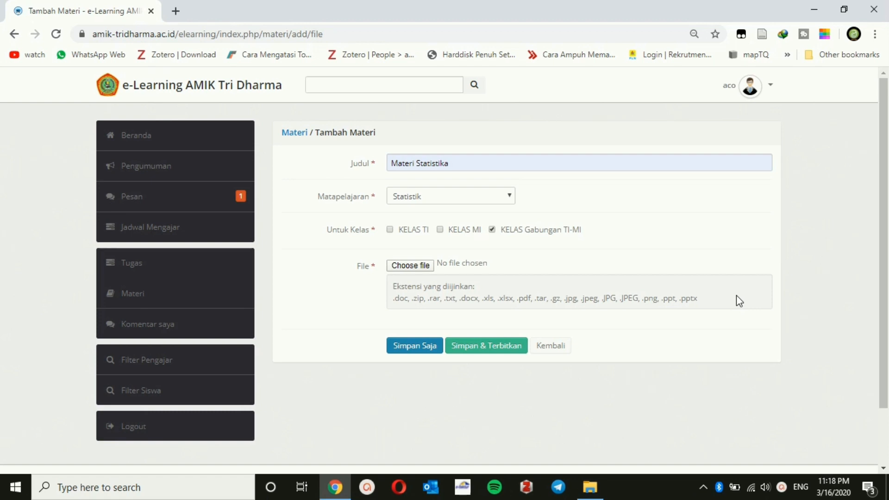
# Step: Attach tes materi.txt from the Desktop to the file material, then save and publish it
pyautogui.click(422, 266)
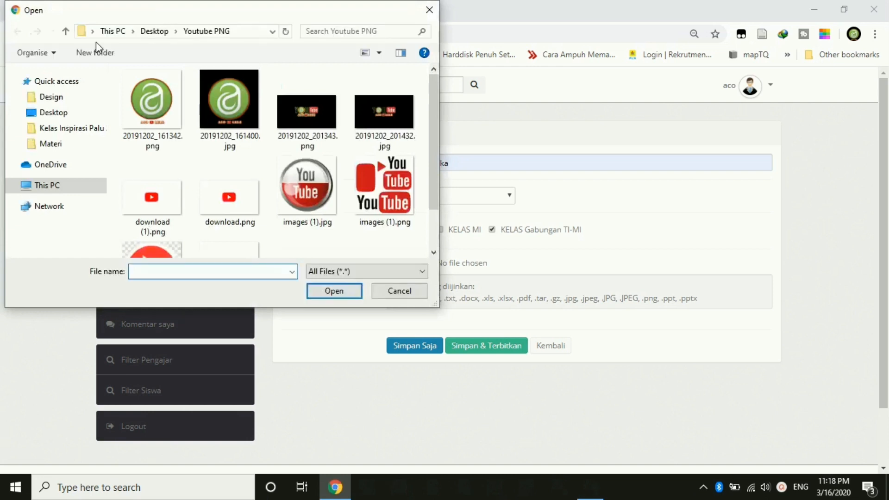
pyautogui.click(92, 31)
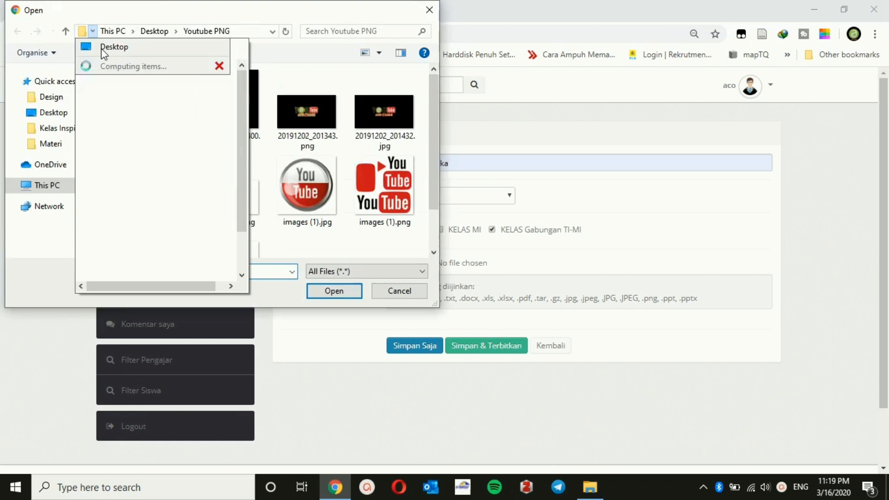
pyautogui.click(101, 48)
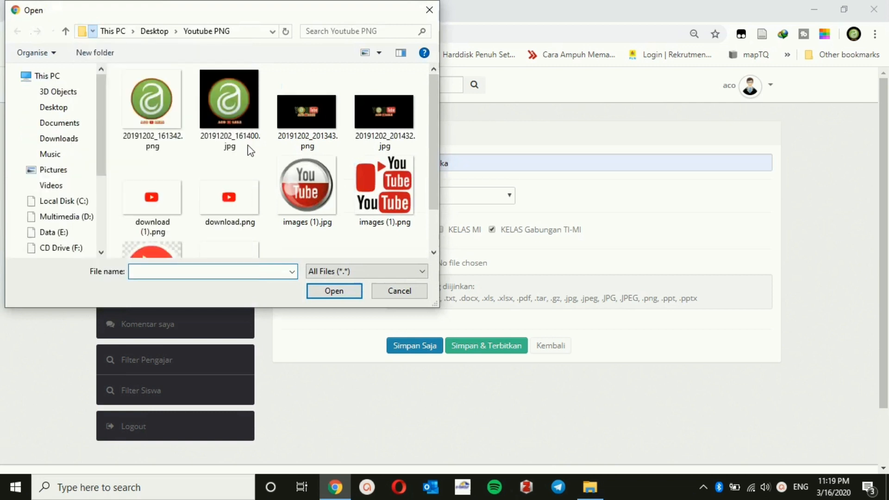
pyautogui.scroll(-3, 407, 156)
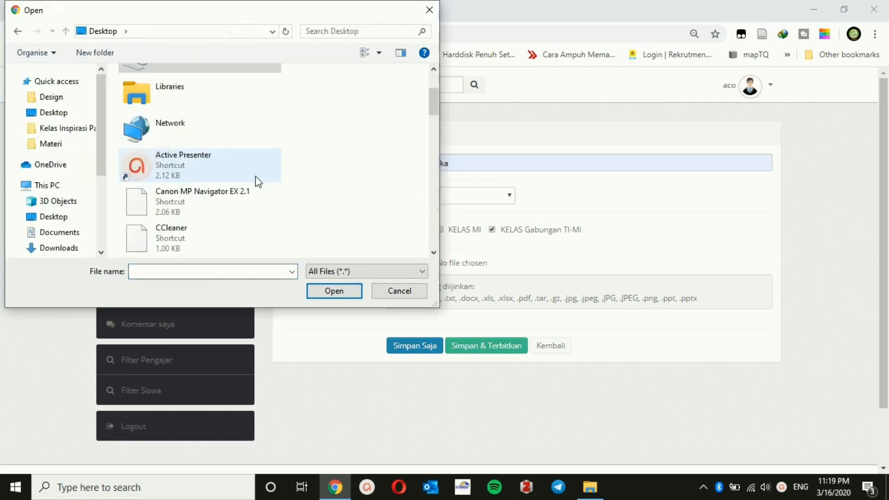
pyautogui.scroll(-8, 257, 182)
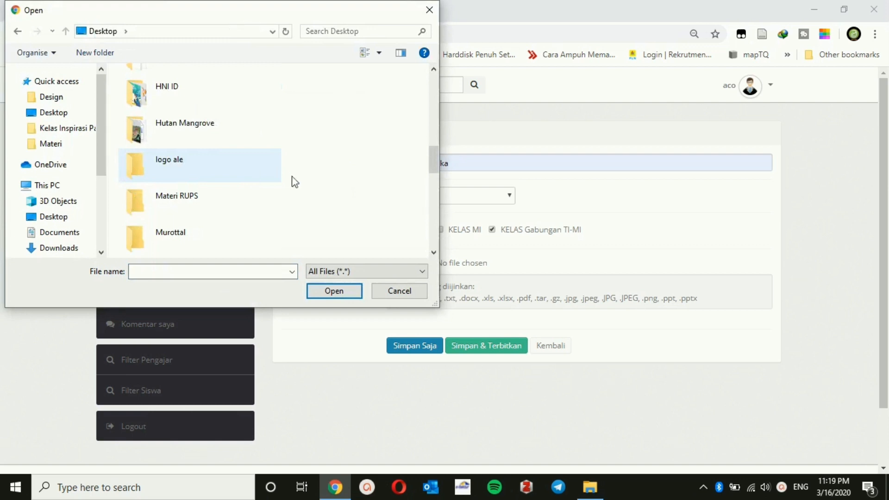
pyautogui.scroll(-2, 292, 180)
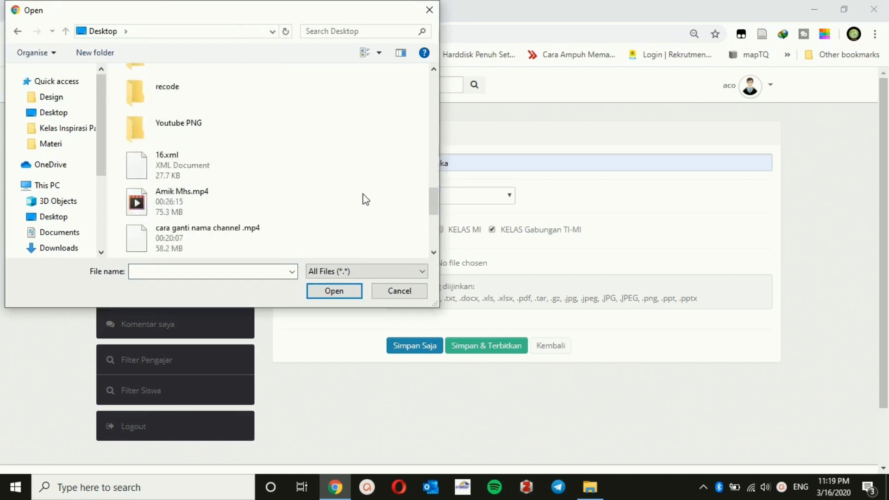
pyautogui.scroll(-5, 366, 199)
pyautogui.click(185, 241)
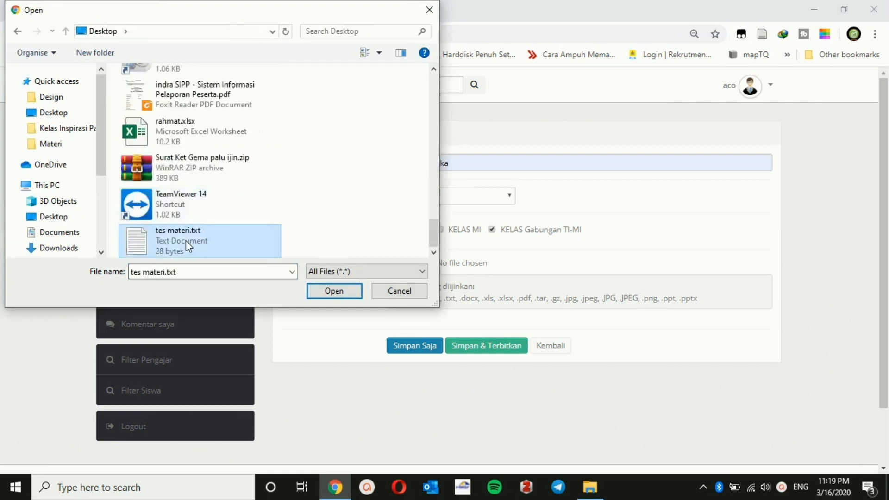
pyautogui.click(334, 291)
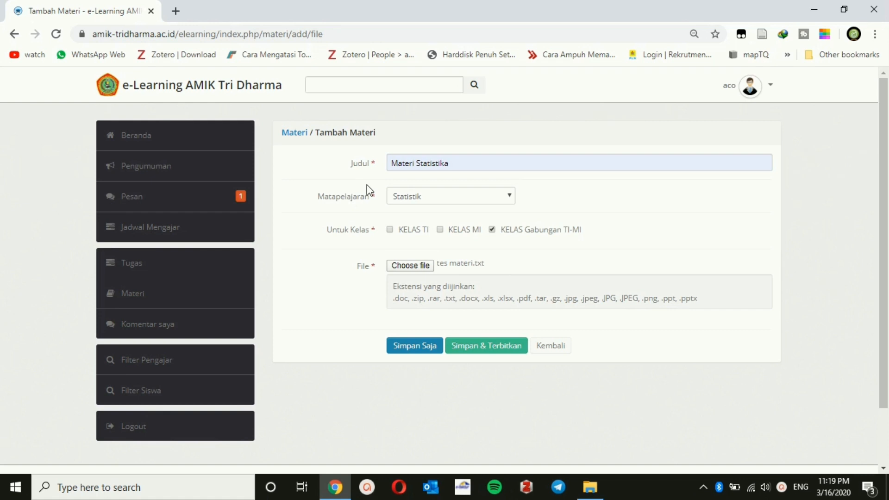
pyautogui.click(484, 350)
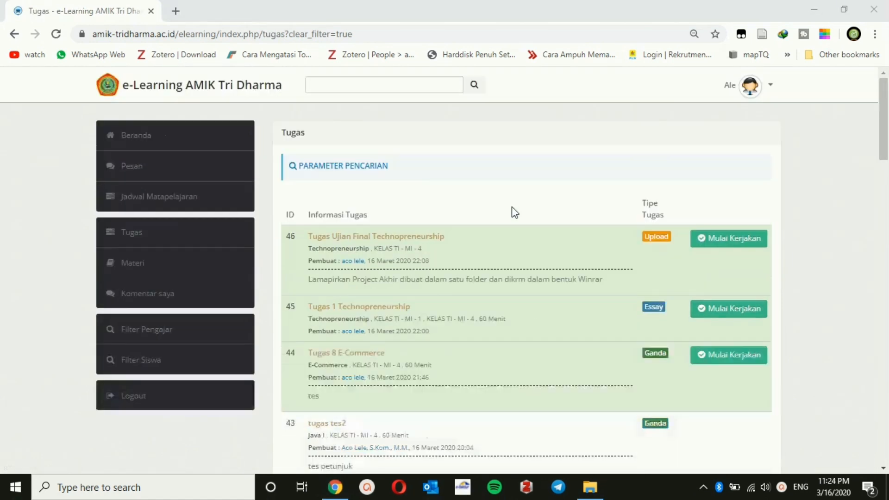
# Step: Start working on the multiple-choice assignment Tugas 8 E-Commerce from the student account's assignment list
pyautogui.scroll(2, 511, 212)
pyautogui.click(732, 357)
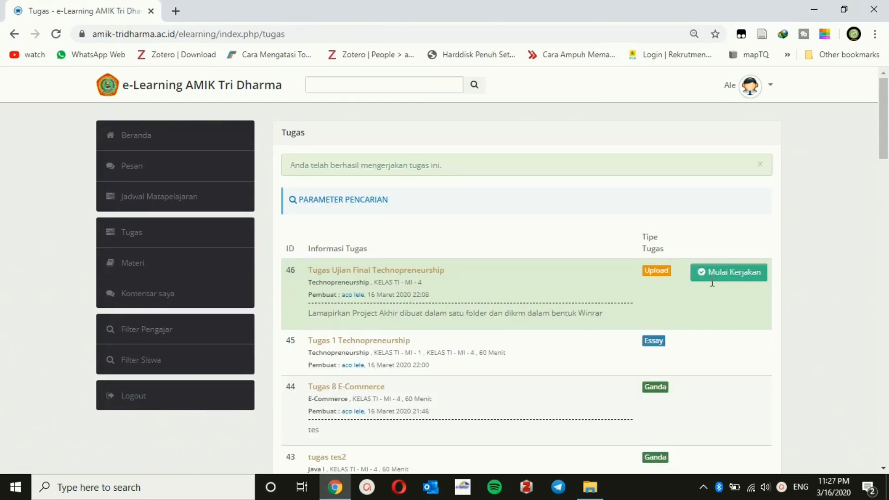
# Step: Start the Tugas Ujian Final Technopreneurship assignment as the student and upload tes materi.txt from the Desktop as the submission
pyautogui.click(715, 277)
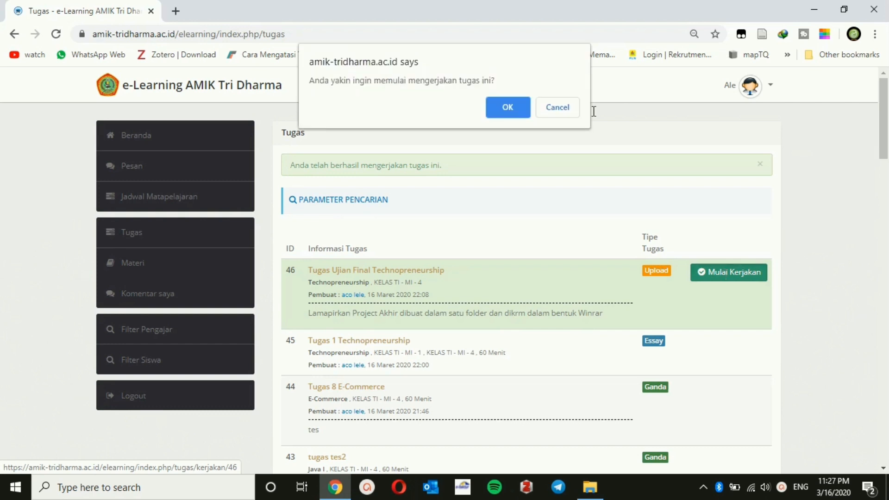
pyautogui.press('Return')
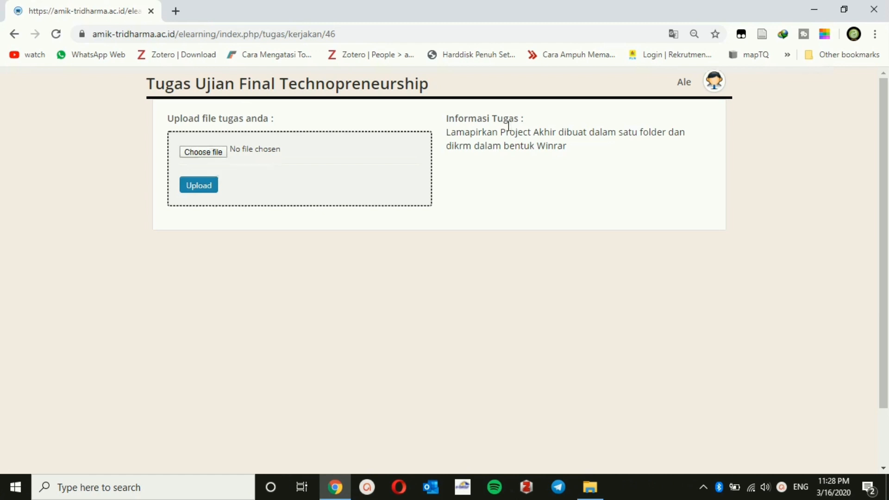
pyautogui.click(205, 152)
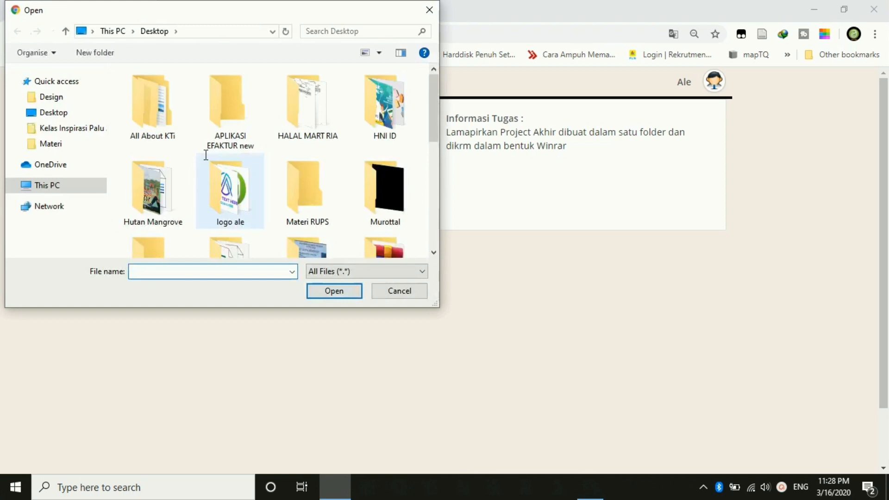
pyautogui.scroll(-3, 247, 196)
pyautogui.click(247, 196)
pyautogui.scroll(-3, 359, 168)
pyautogui.click(231, 220)
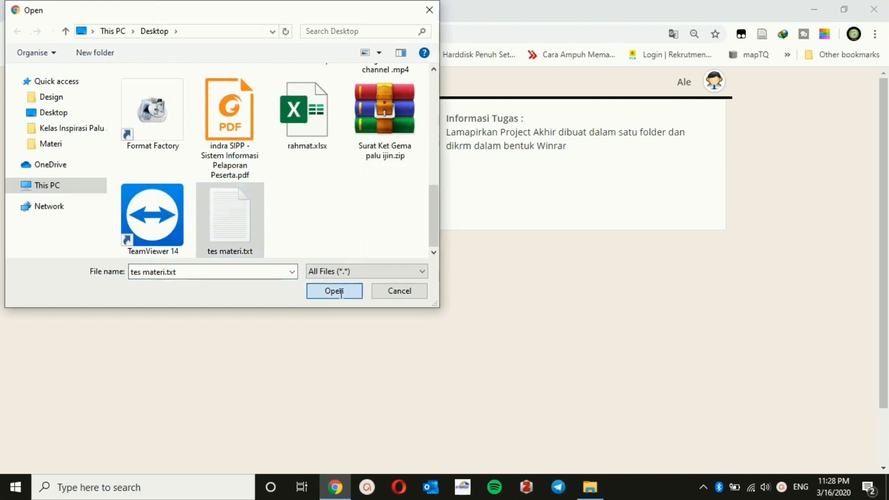
pyautogui.click(341, 292)
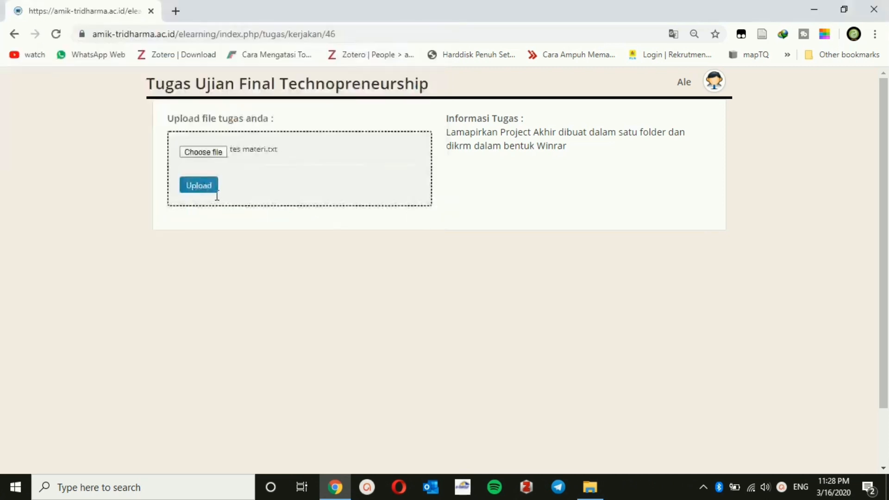
pyautogui.click(198, 186)
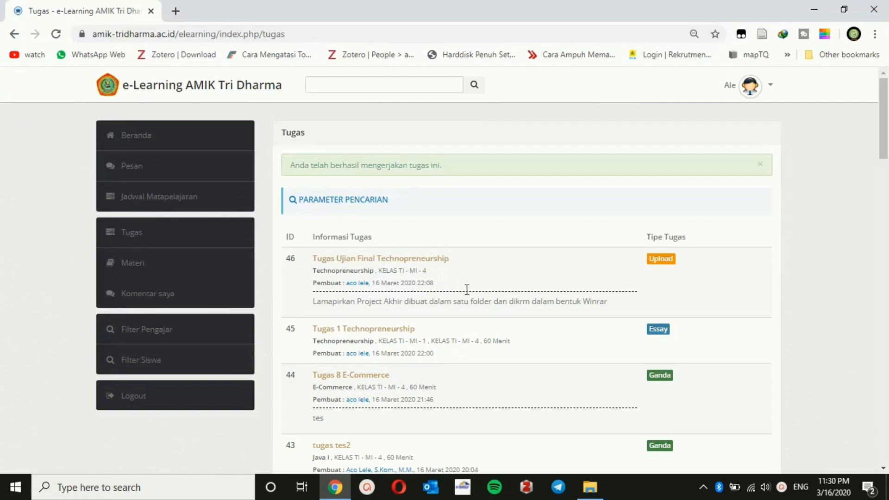
# Step: Return to the instructor account's assignment list and close the Tugas 8 E-Commerce assignment
pyautogui.click(771, 85)
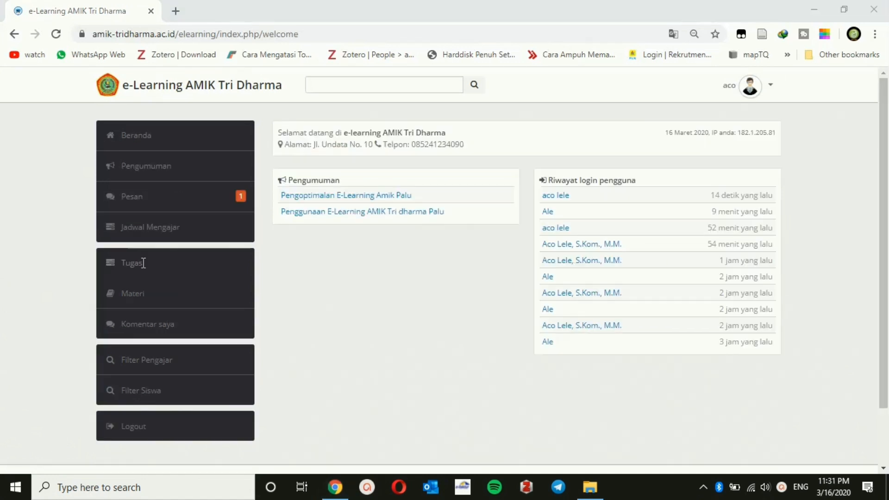
pyautogui.click(132, 263)
pyautogui.click(103, 183)
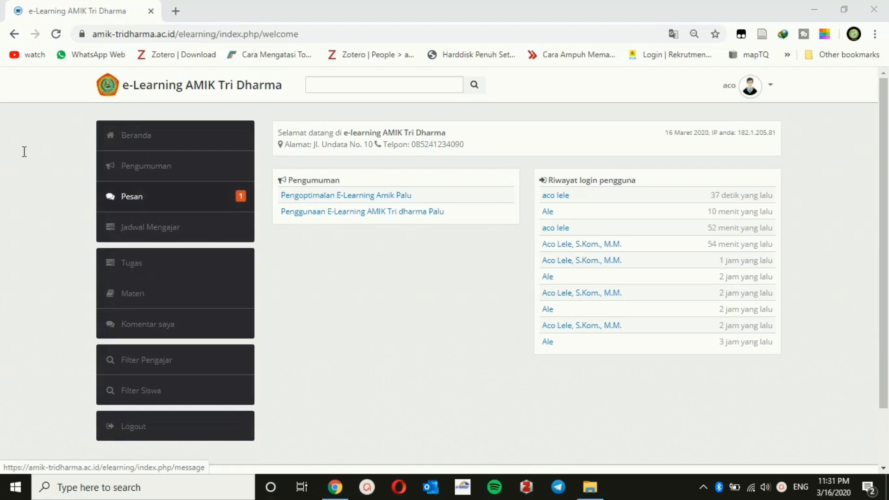
pyautogui.click(129, 265)
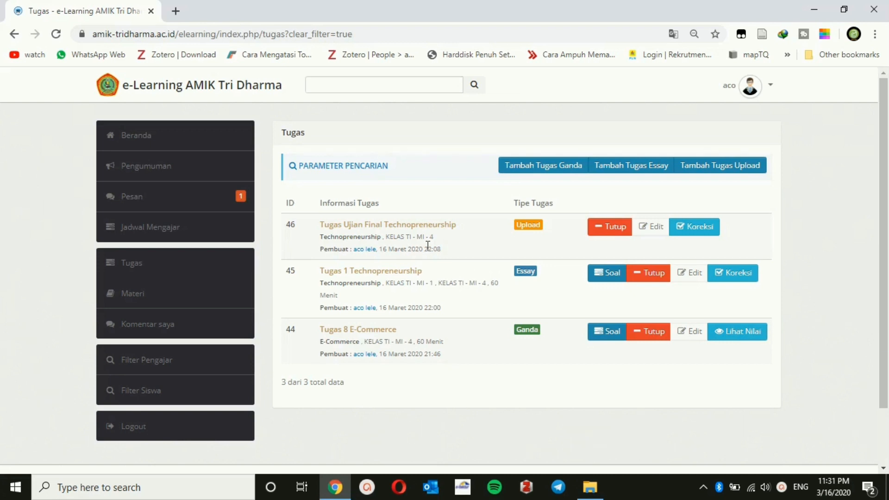
pyautogui.click(654, 333)
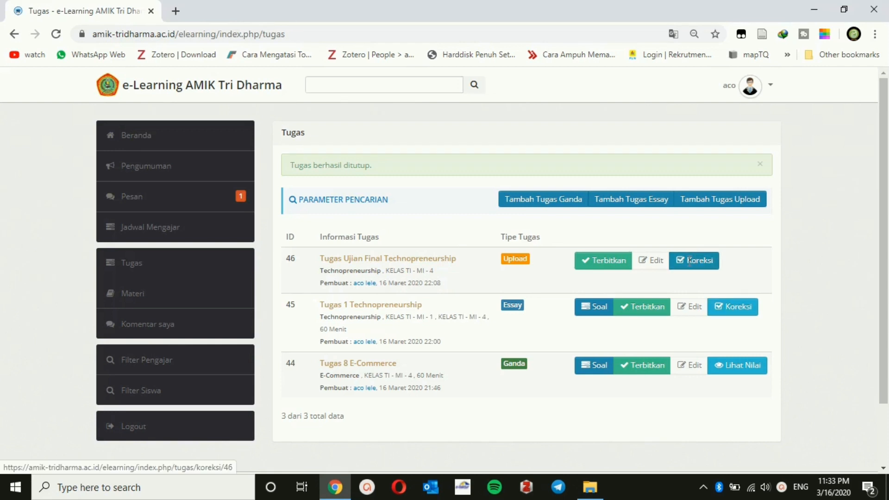
# Step: Open the student's uploaded submission for Tugas Ujian Final Technopreneurship for grading and submit the grade of 100
pyautogui.click(704, 268)
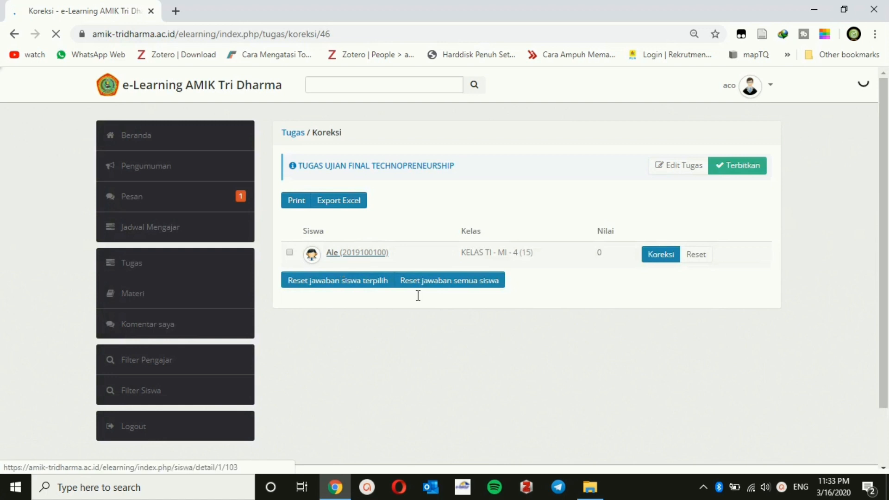
pyautogui.click(665, 254)
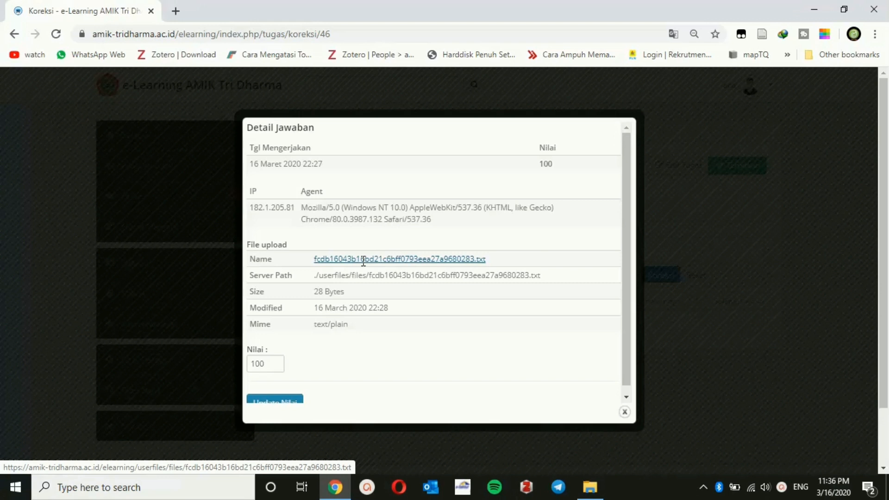
pyautogui.scroll(-1, 363, 260)
pyautogui.moveTo(278, 360); pyautogui.dragTo(215, 347)
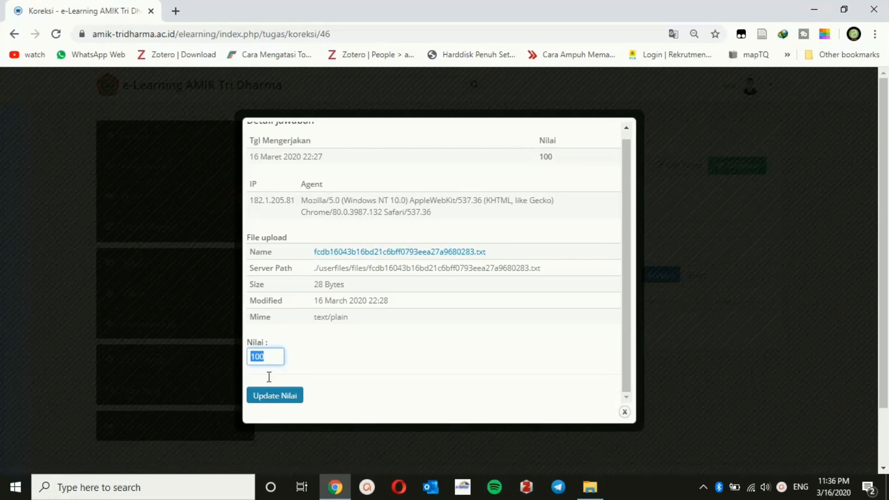
pyautogui.click(278, 397)
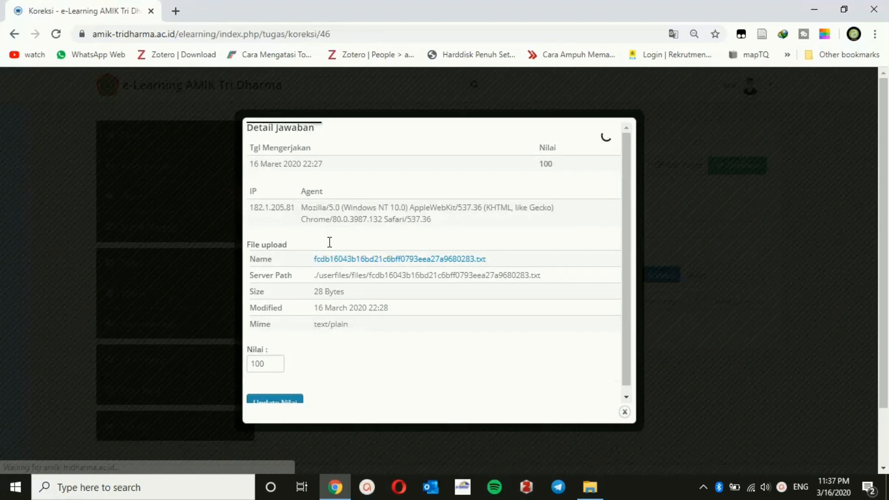
# Step: Change the student's grade for the uploaded submission to 90 and update it
pyautogui.click(275, 368)
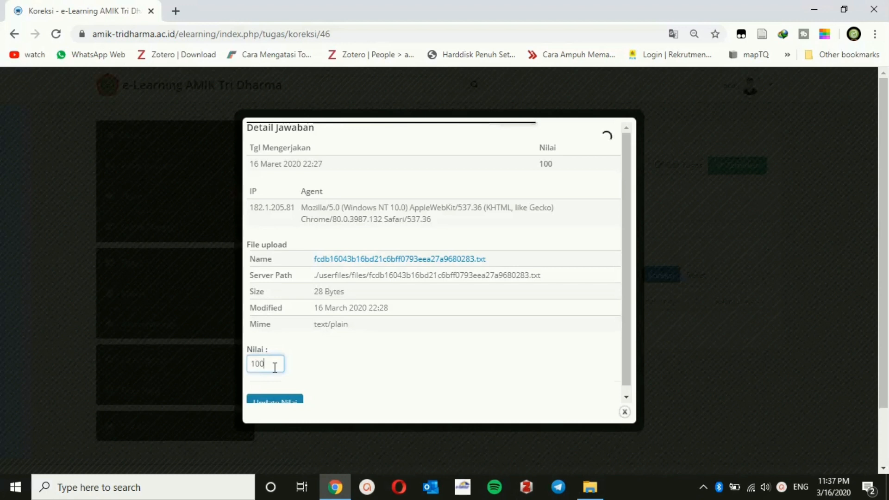
pyautogui.press('BackSpace')
pyautogui.press('BackSpace')
pyautogui.press('BackSpace')
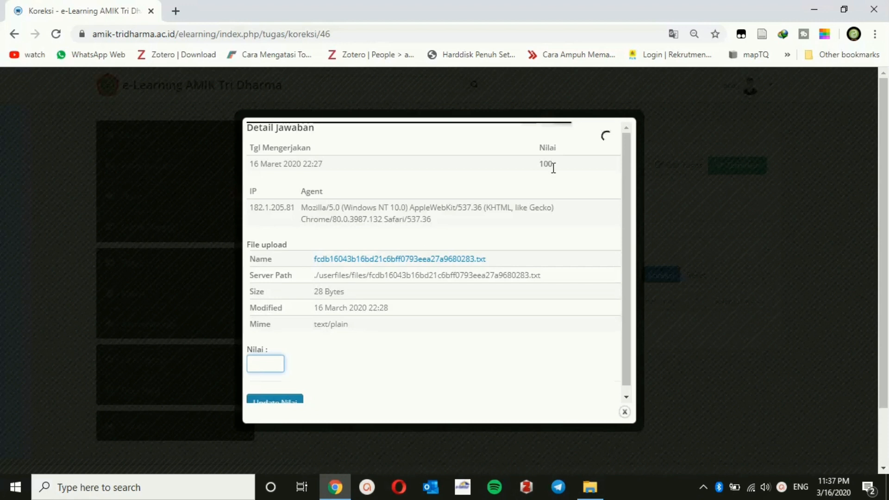
pyautogui.write('90')
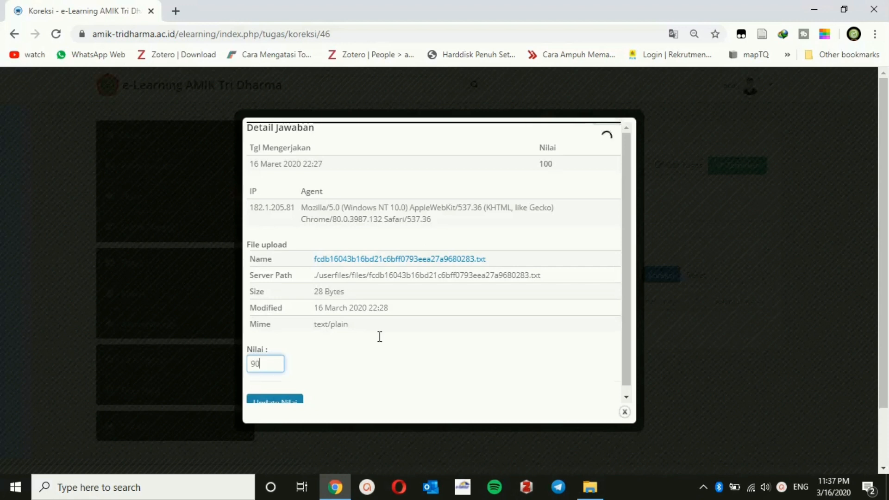
pyautogui.scroll(-1, 379, 337)
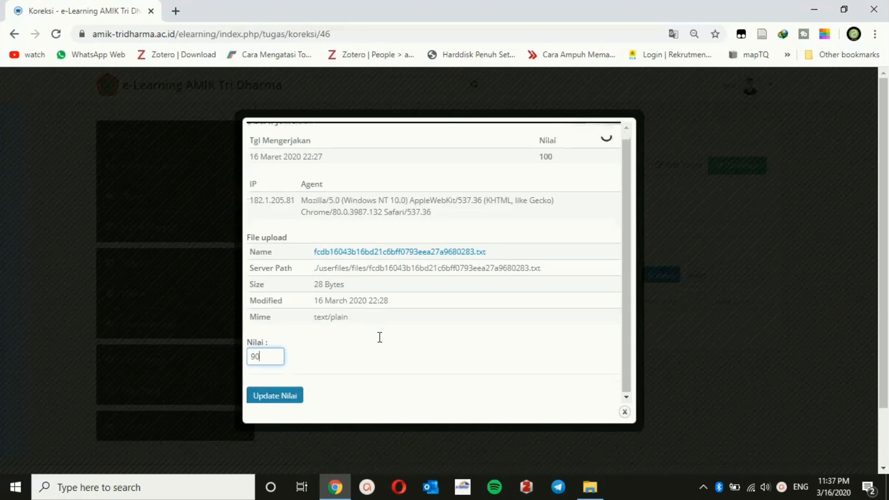
pyautogui.scroll(1, 379, 337)
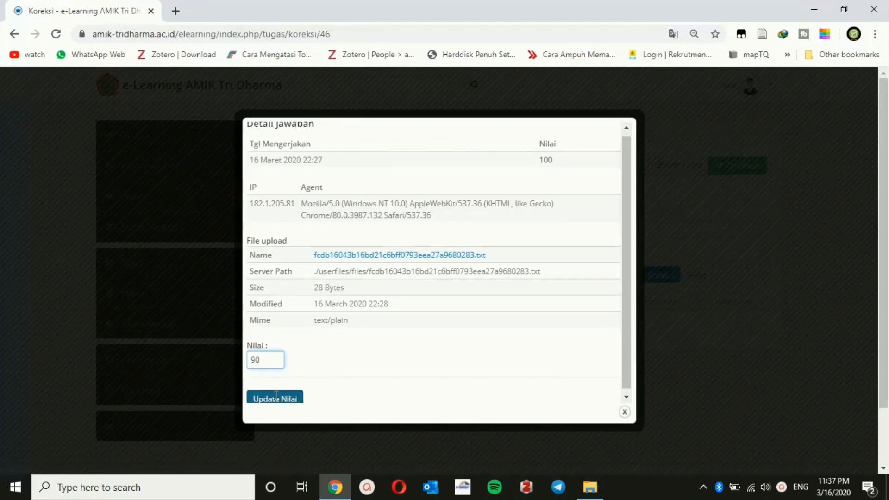
pyautogui.click(277, 397)
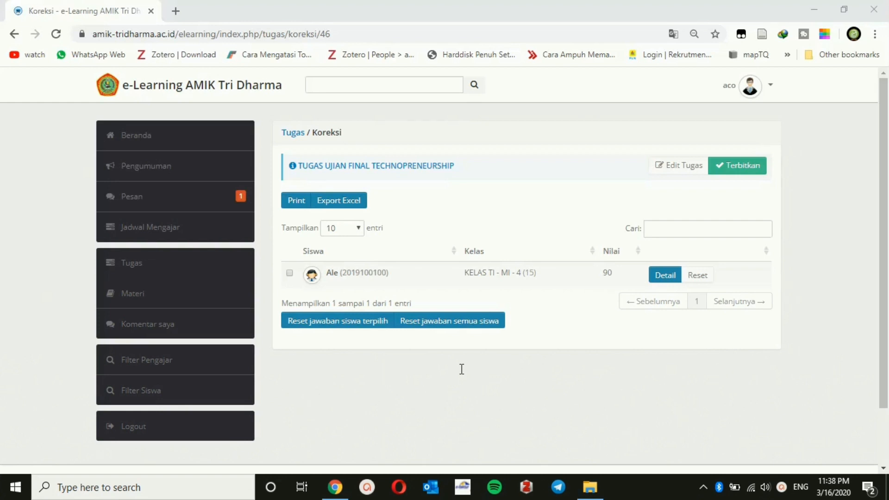
# Step: Export the Tugas Ujian Final Technopreneurship grades of KELAS TI - MI - 4 to Excel
pyautogui.click(347, 202)
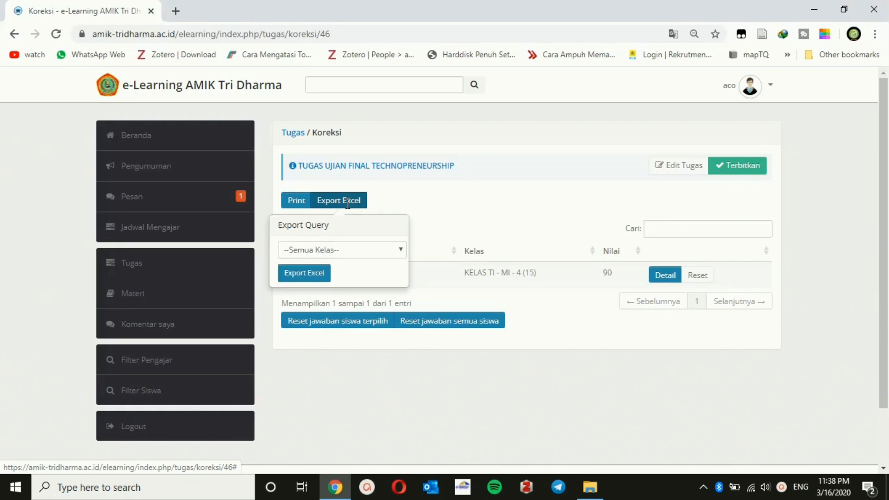
pyautogui.click(327, 250)
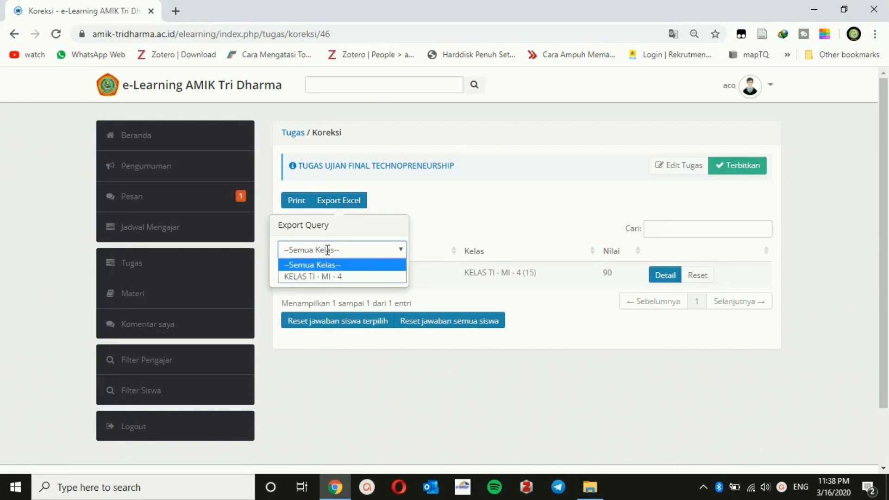
pyautogui.click(339, 277)
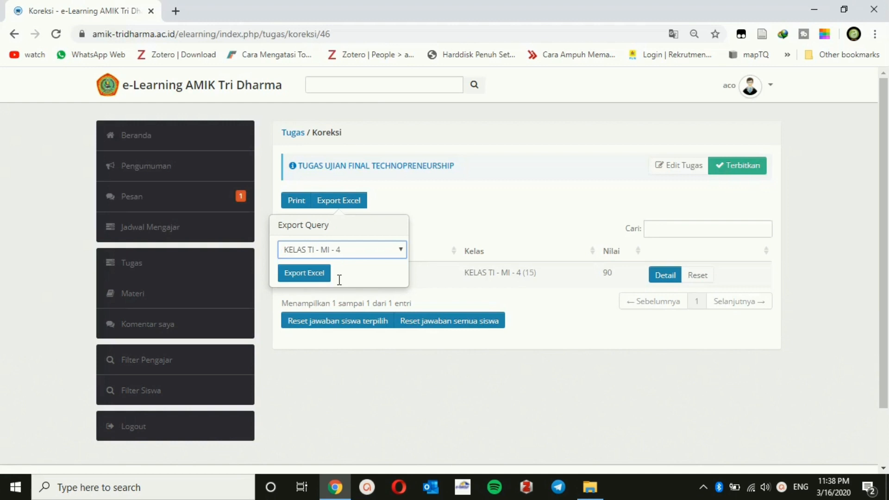
pyautogui.click(310, 273)
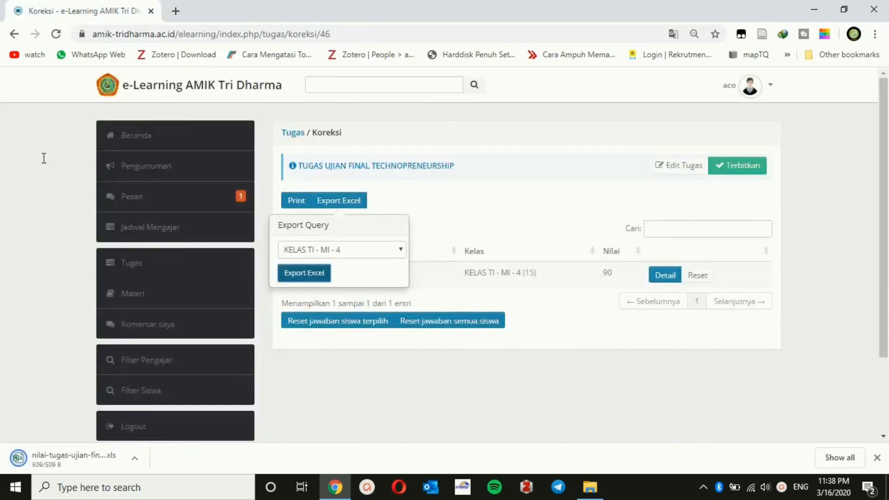
pyautogui.click(486, 204)
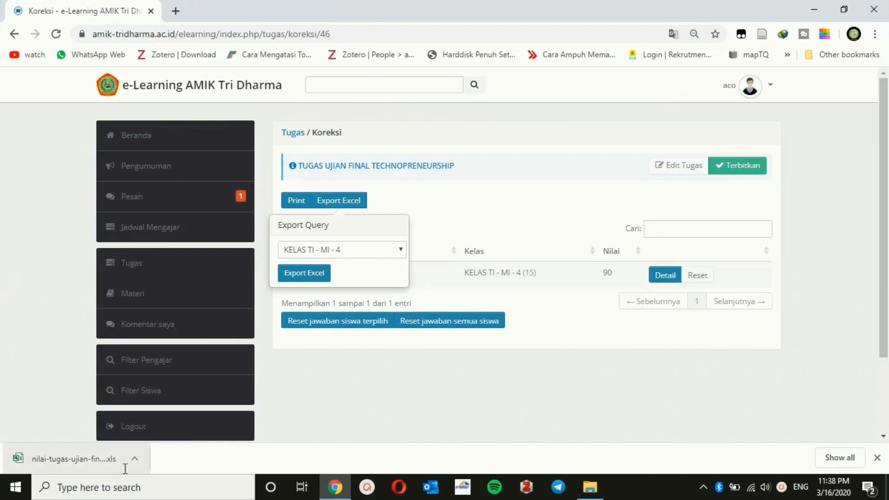
# Step: Open the downloaded nilai-tugas-ujian-final-technopreneurship.xls in Excel and examine its title and the student's row from number to grade
pyautogui.click(80, 459)
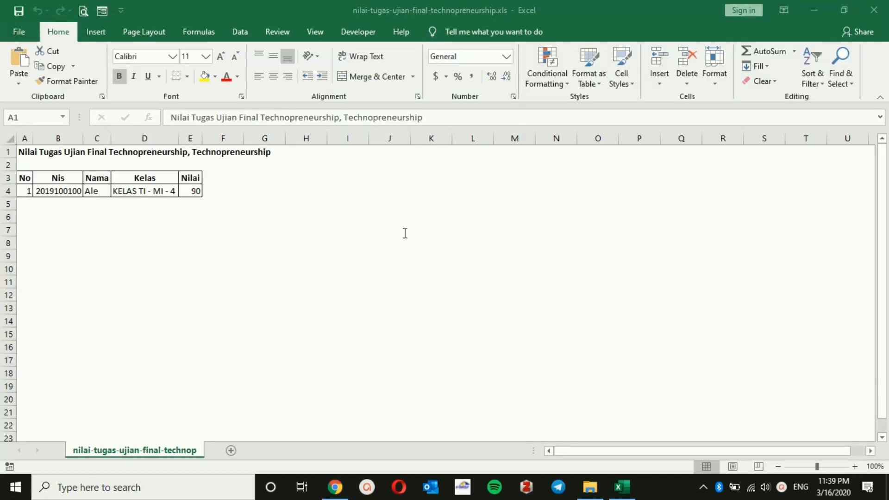
pyautogui.click(31, 152)
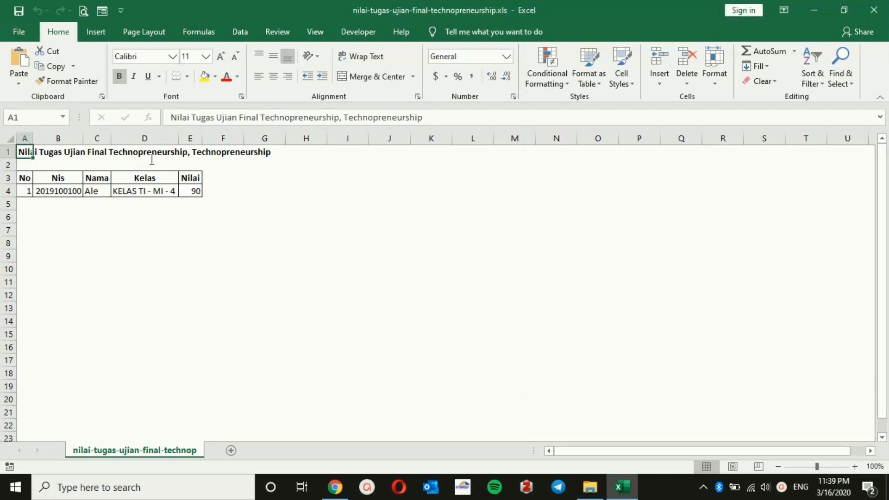
pyautogui.click(29, 190)
pyautogui.click(60, 192)
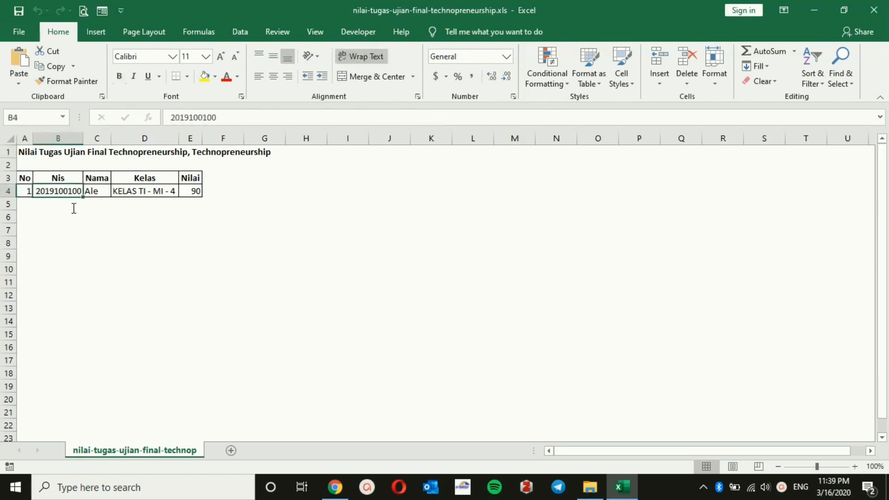
pyautogui.click(98, 194)
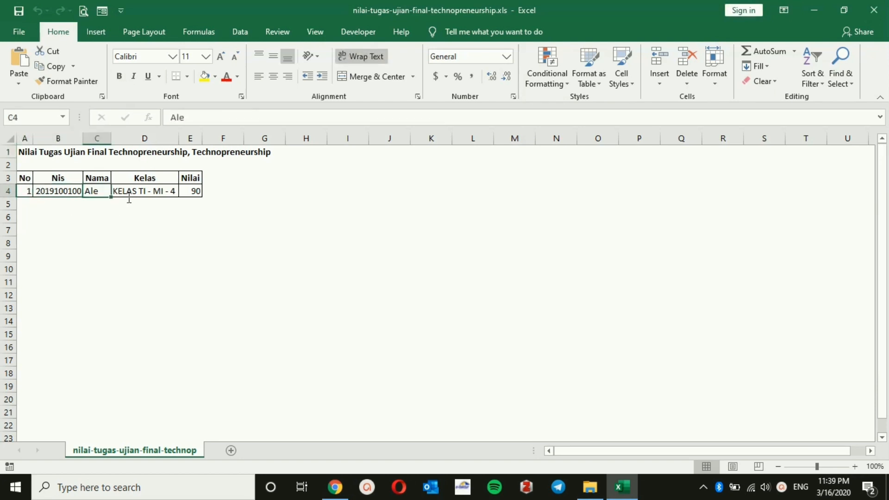
pyautogui.click(130, 196)
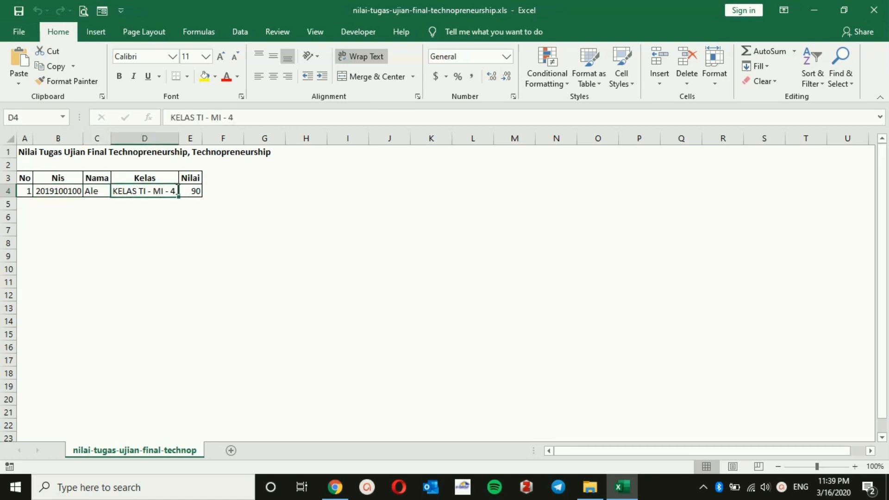
pyautogui.click(191, 192)
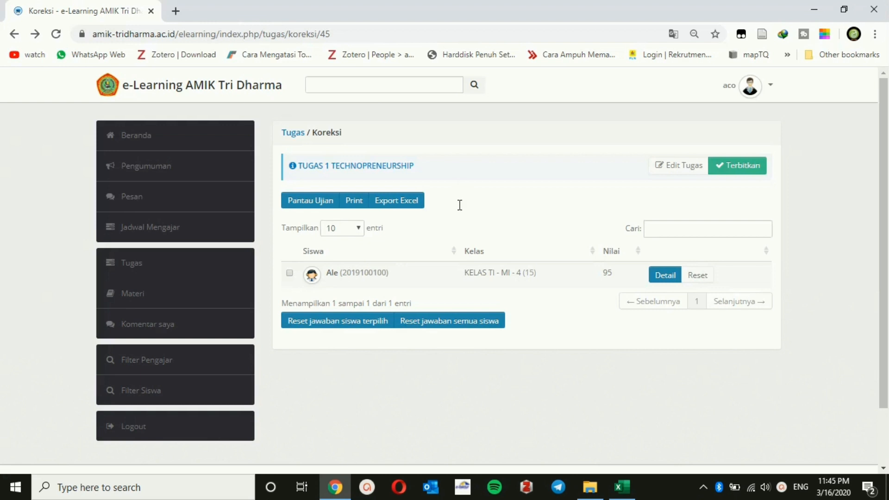
# Step: Open the print preview of the Tugas 1 Technopreneurship grades for KELAS TI - MI - 4
pyautogui.click(354, 201)
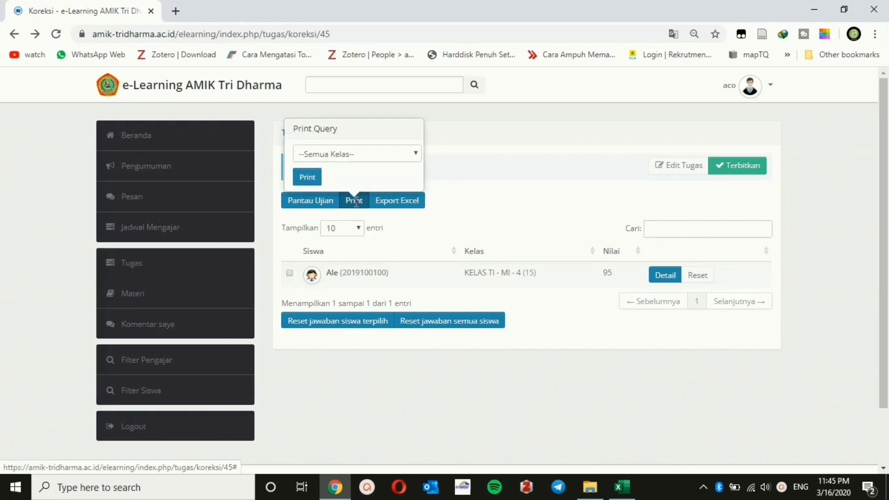
pyautogui.click(329, 153)
pyautogui.click(328, 179)
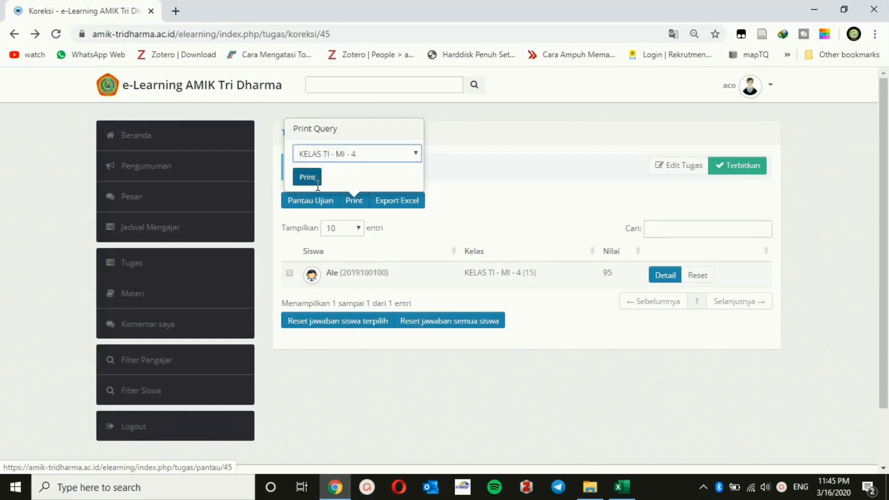
pyautogui.click(306, 177)
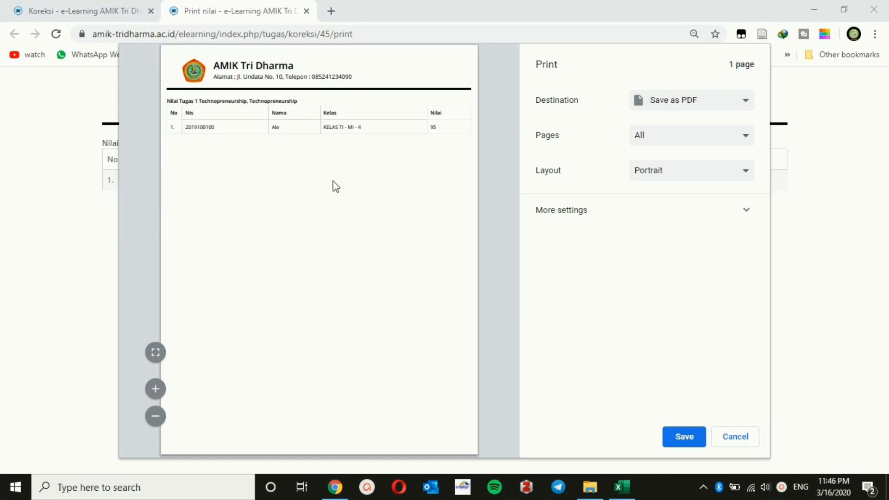
# Step: Choose EPSON L120 Series as the print destination, and close the grade print page without printing
pyautogui.click(672, 103)
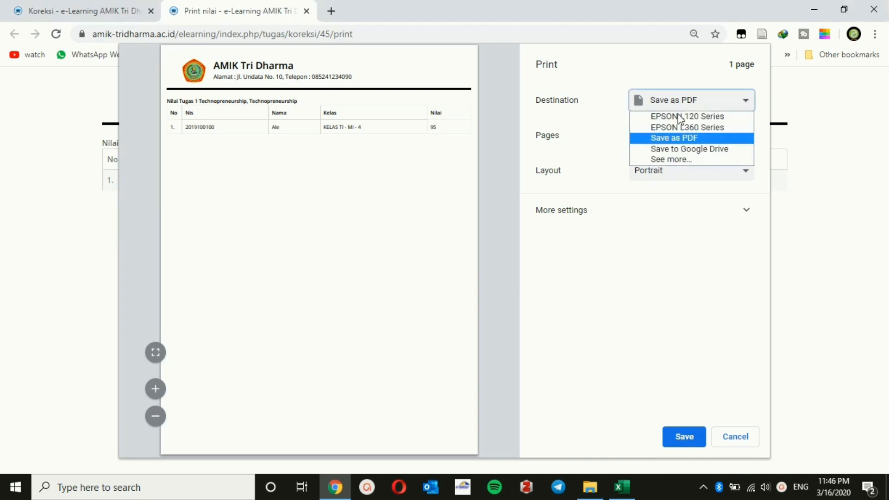
pyautogui.click(680, 117)
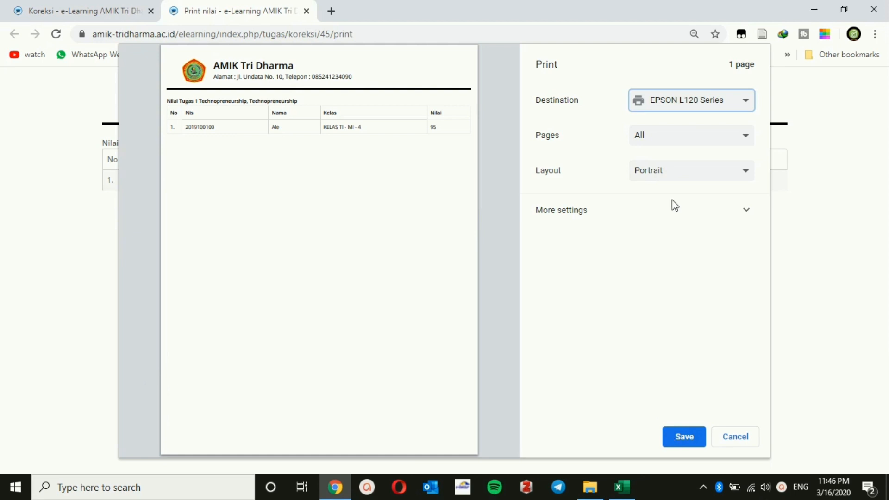
pyautogui.click(306, 12)
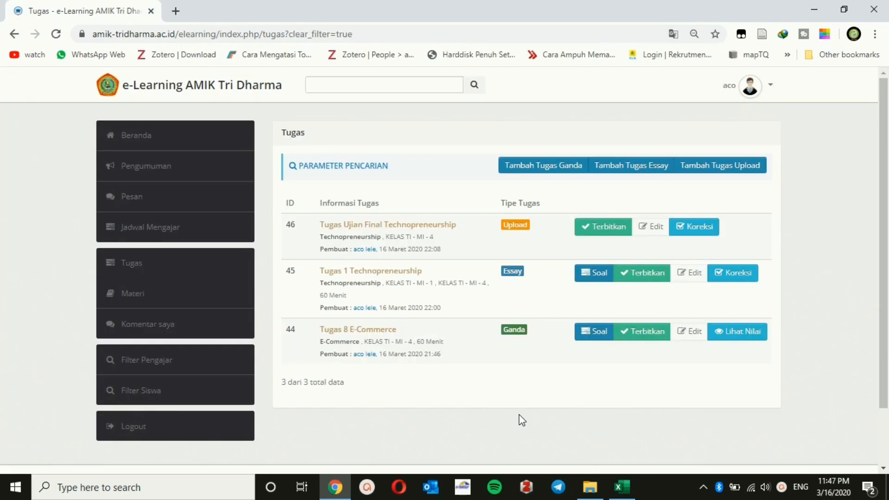